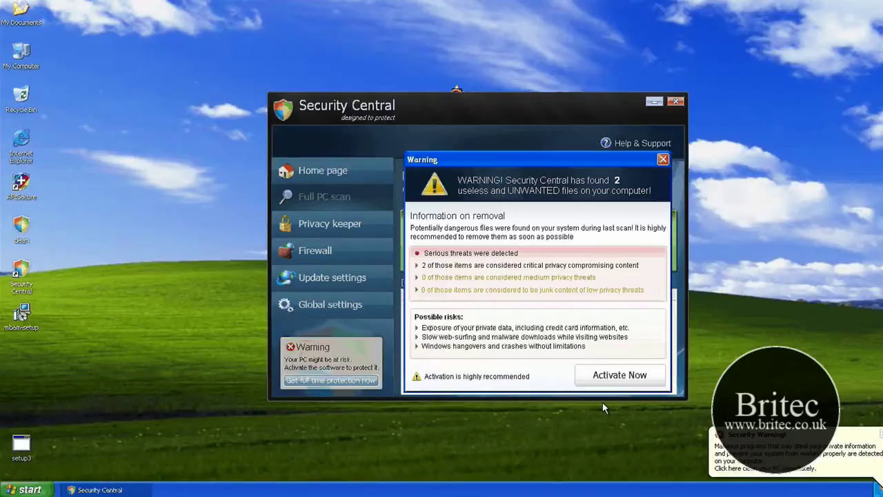
Dismiss Security Central's fake activation warning to reveal the Full PC scan listing two threats.
left_click(662, 160)
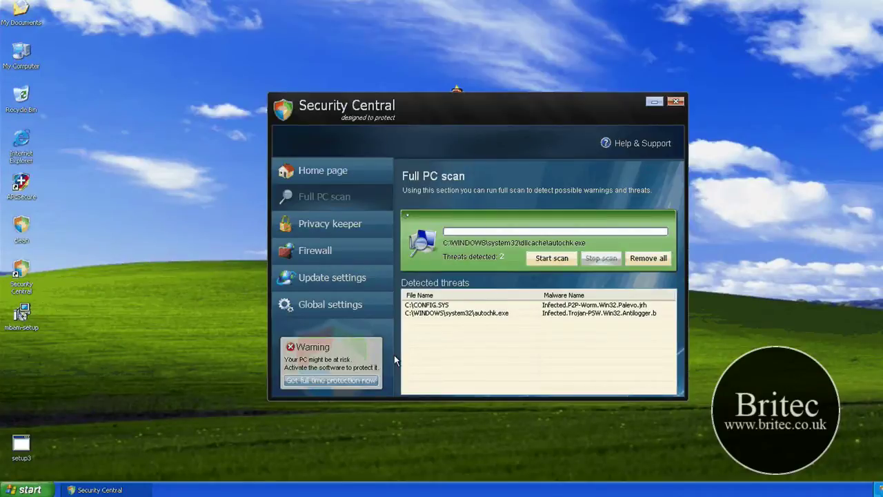
Try launching Task Manager from the taskbar menu and the Start menu, which the rogue blocks.
right_click(444, 491)
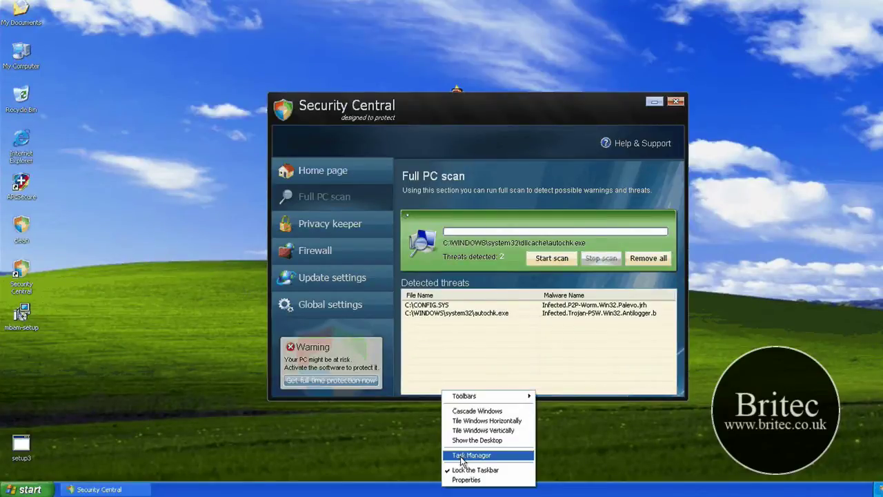
left_click(462, 456)
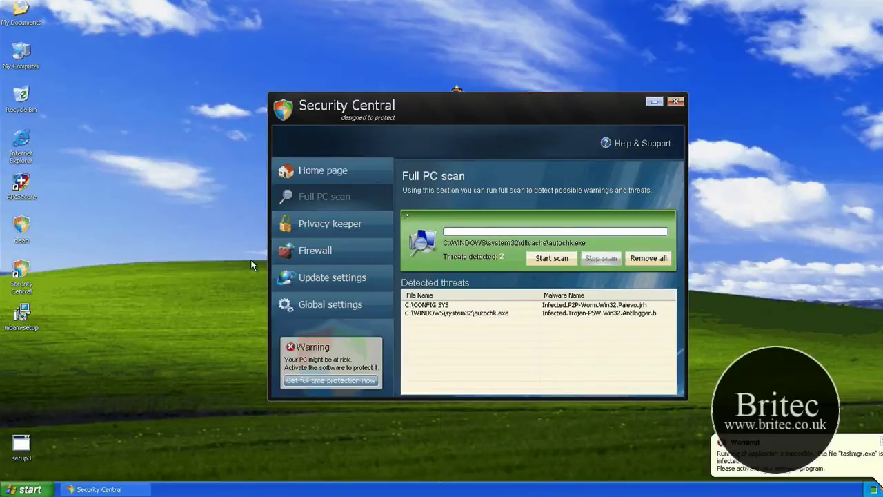
left_click(29, 489)
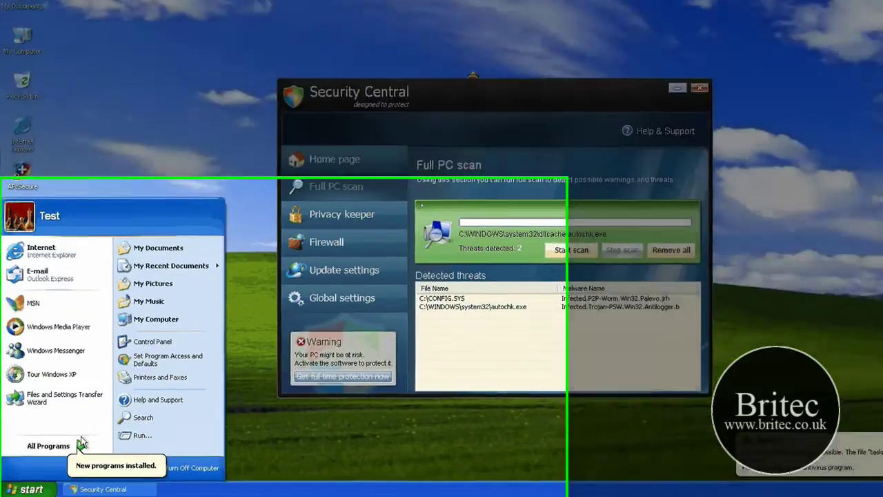
left_click(131, 435)
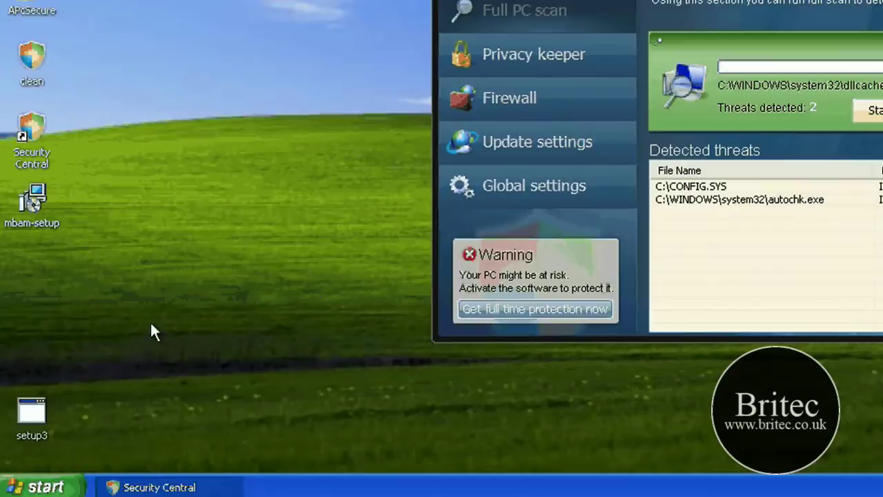
Attempt to run regedit and then msconfig from the Run box; both are blocked.
key("super")
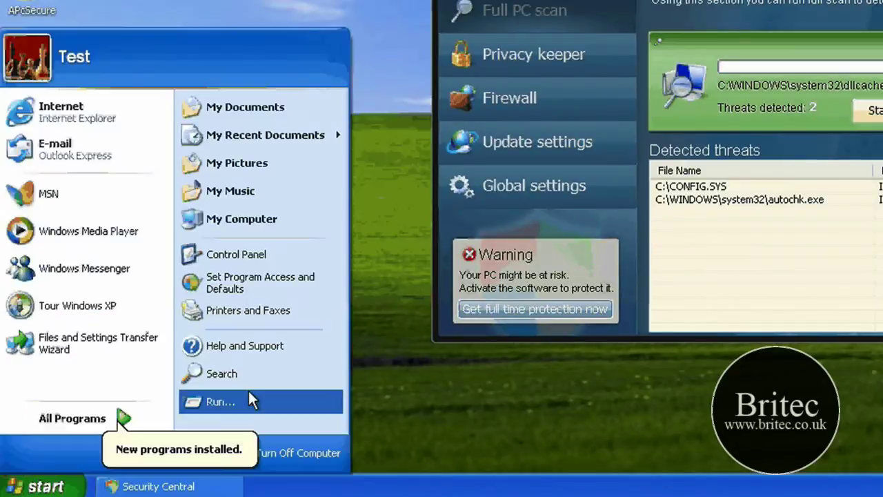
left_click(249, 393)
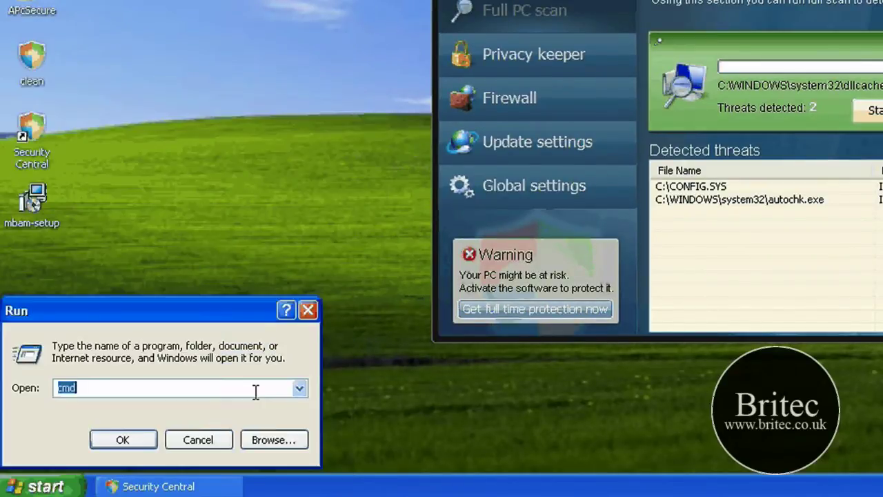
type("reg")
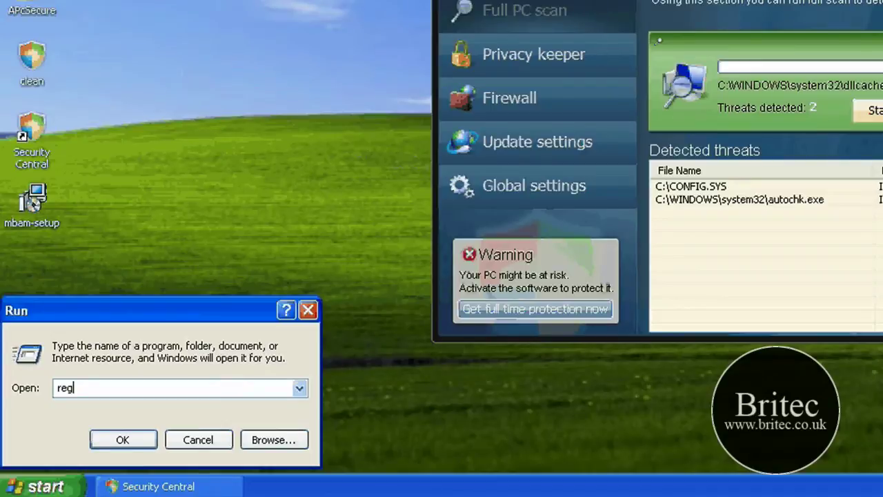
key("Return")
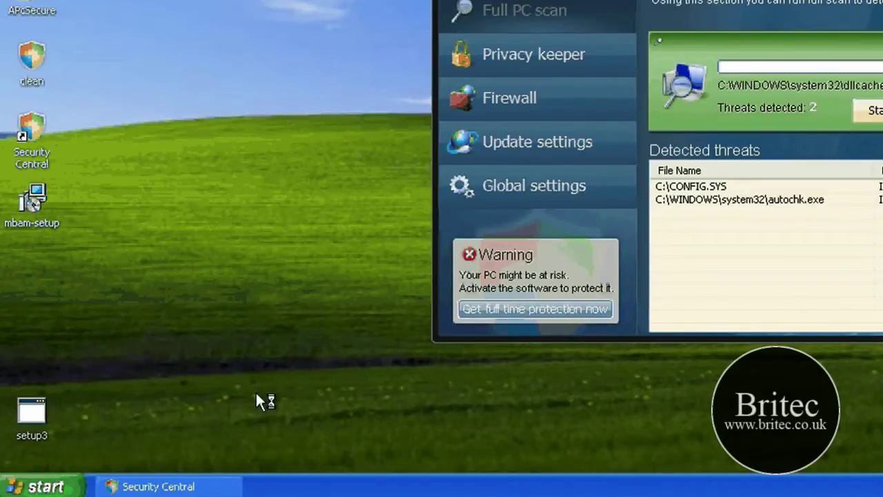
key("super")
left_click(216, 407)
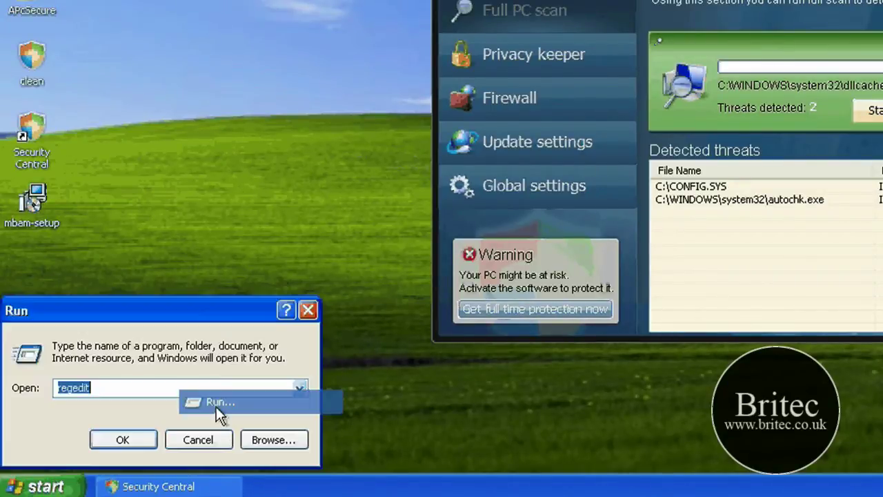
type("ms")
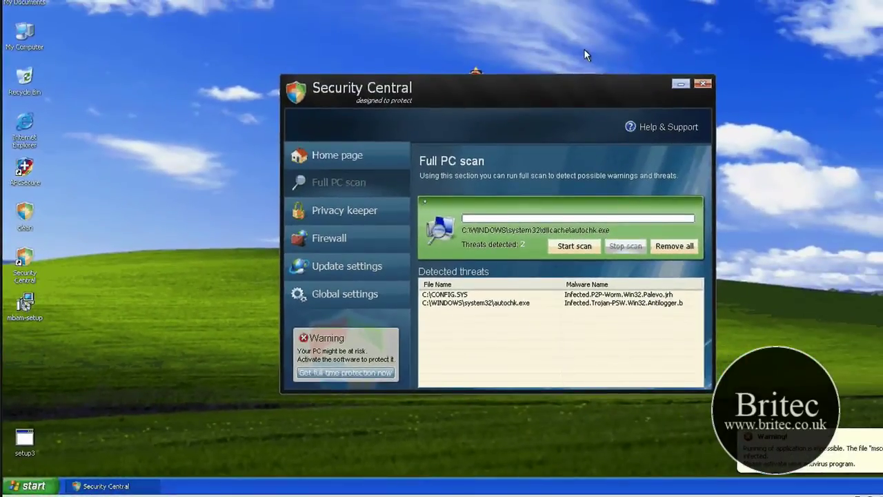
Close Security Central, move mbam-setup to the desktop centre, and run it past the security warning.
left_click(702, 84)
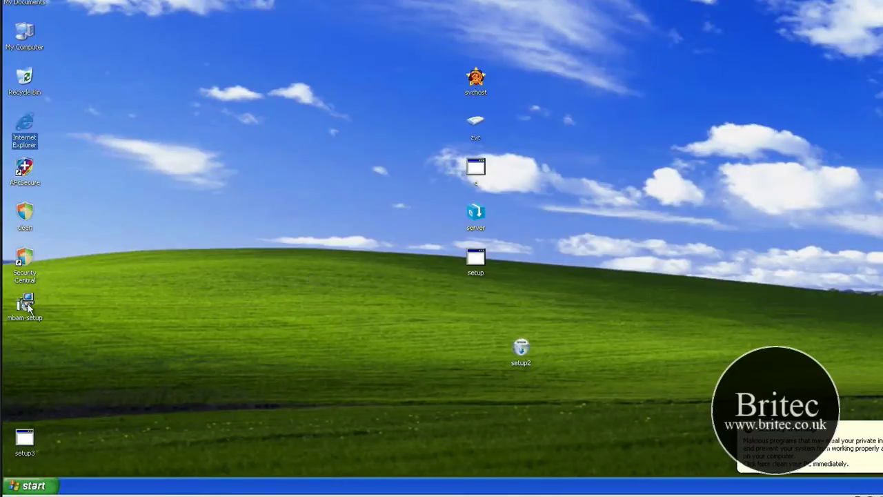
left_click_drag(27, 308, 298, 170)
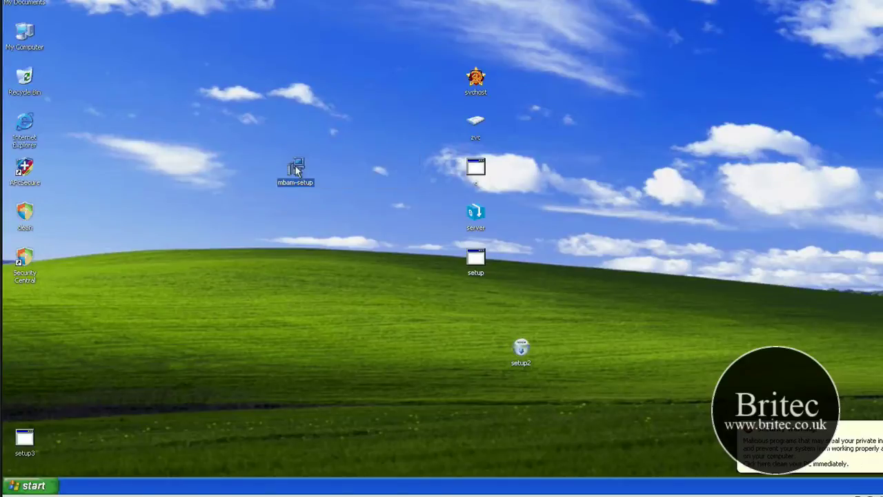
double_click(297, 171)
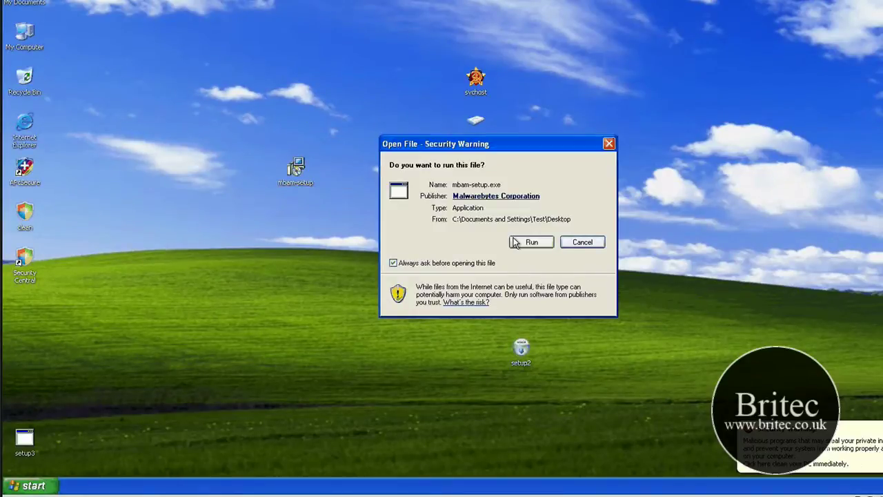
left_click(530, 242)
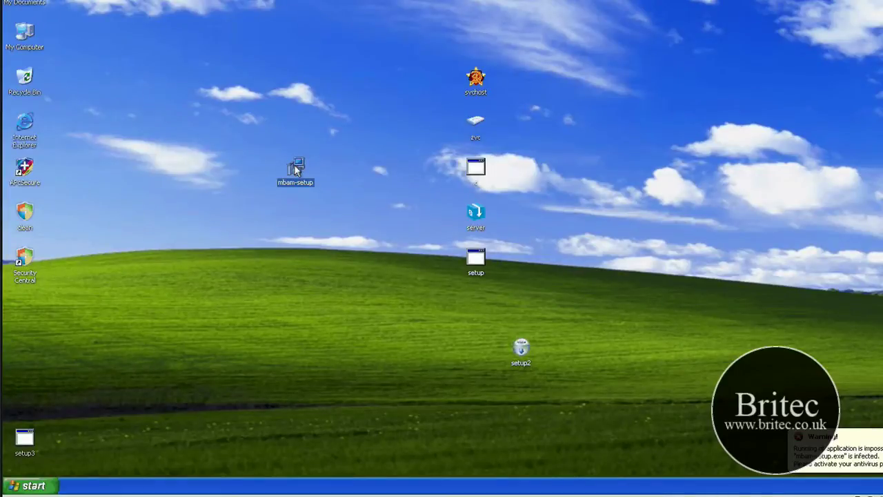
Move mbam-setup further right, launch it again, and dismiss the tray menu with Esc.
left_click_drag(297, 170, 382, 174)
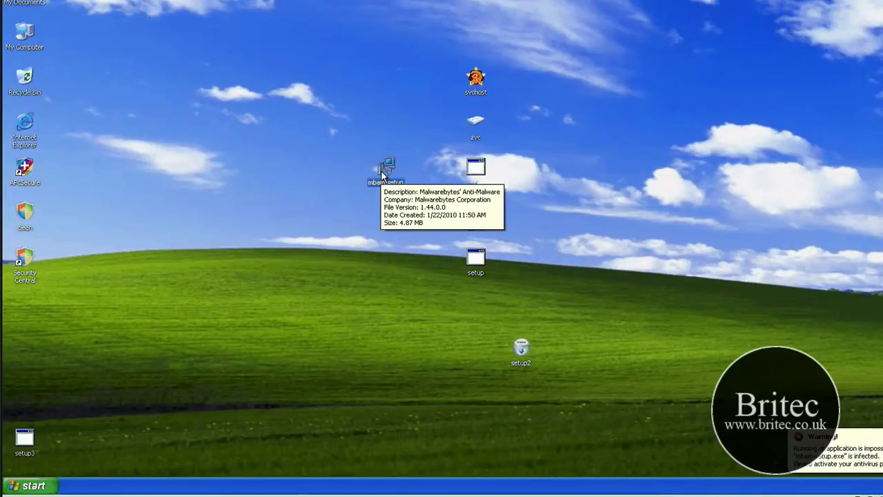
double_click(381, 173)
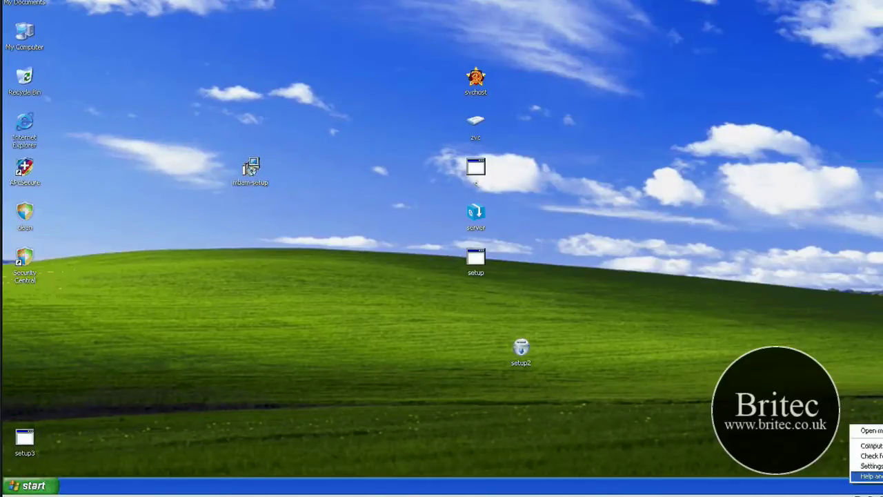
key("Escape")
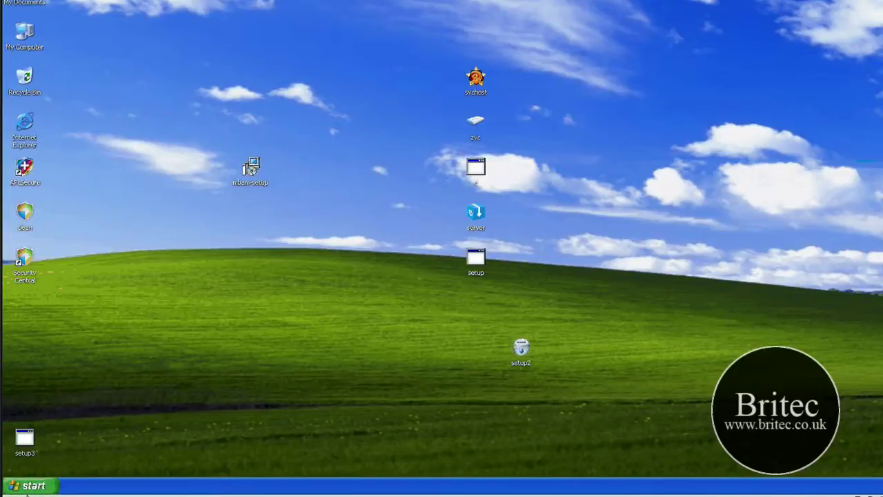
Restart Windows XP via Start > Turn Off Computer > Restart to boot the SARDU rescue CD.
left_click(27, 487)
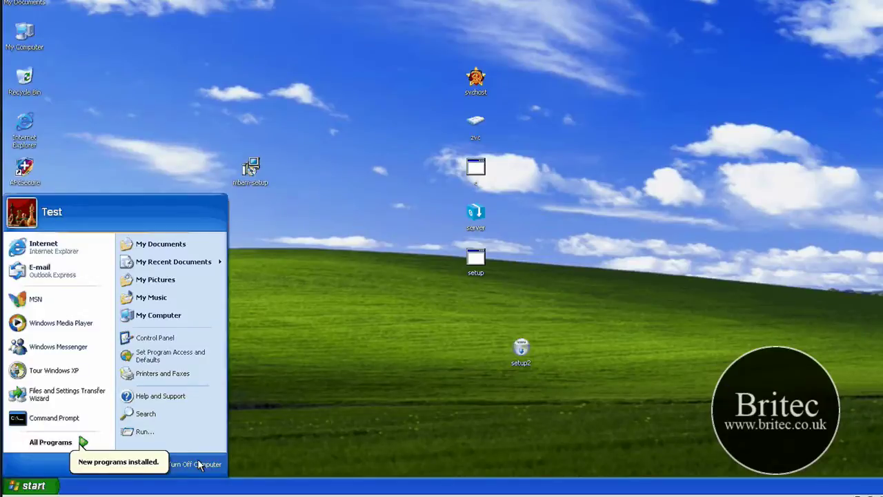
left_click(198, 464)
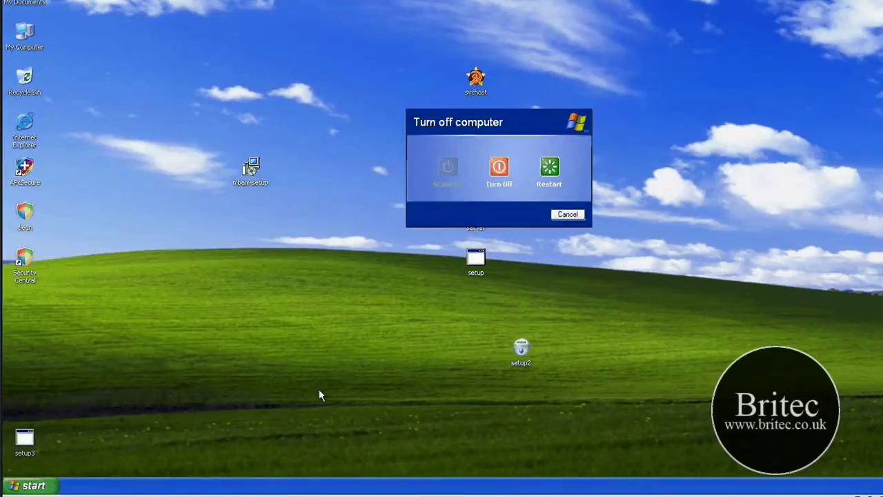
left_click(550, 169)
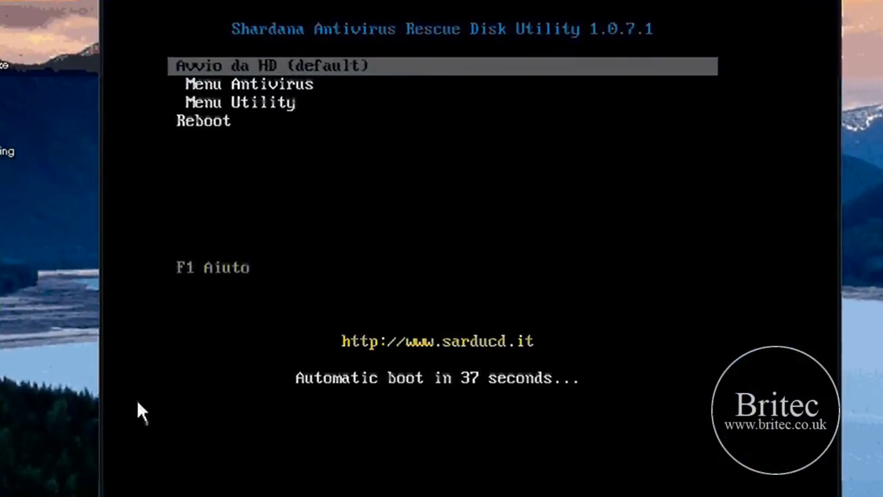
Boot 'Avvio di VBA Rescue CD' from SARDU's Menu Antivirus and start the vbarescue option.
key("Down")
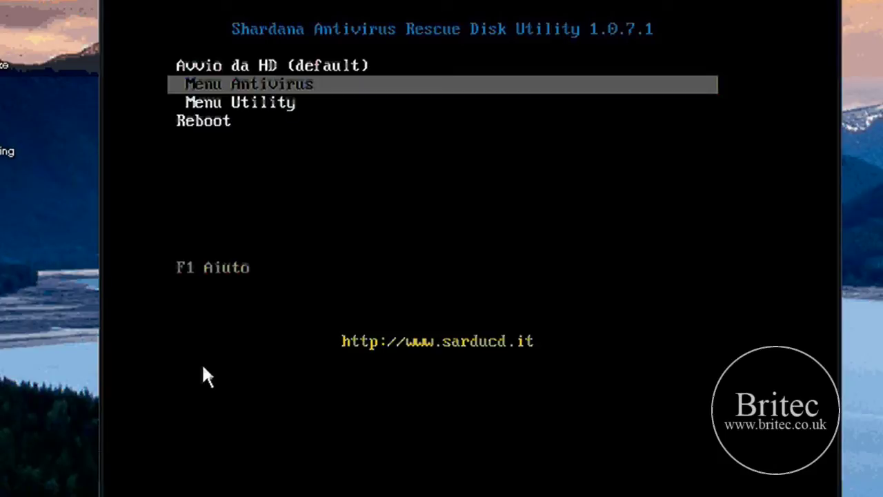
key("Return")
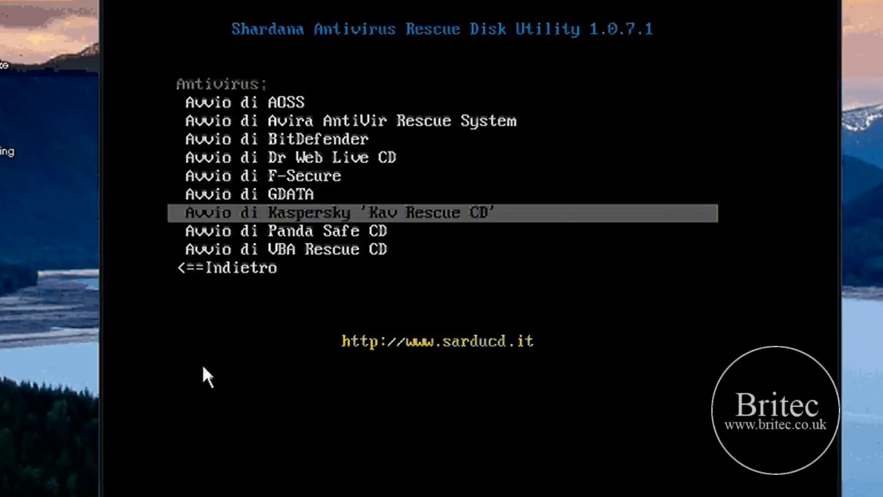
key("Down")
key("Down")
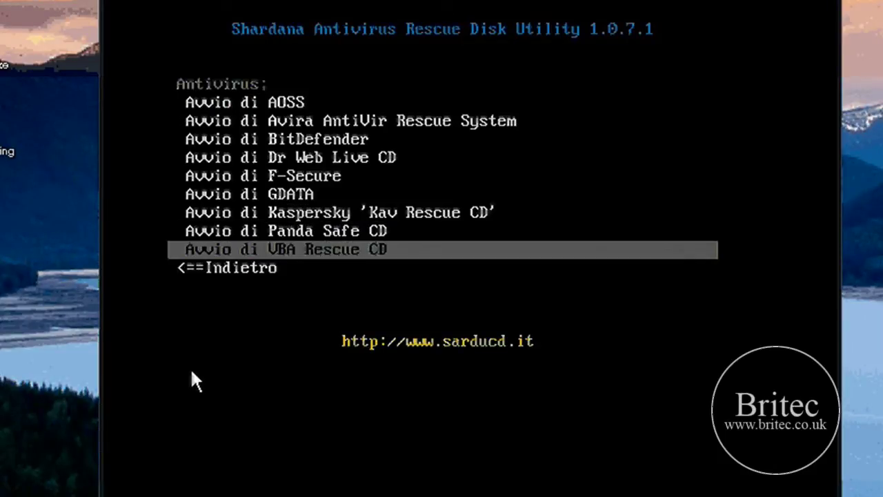
key("Return")
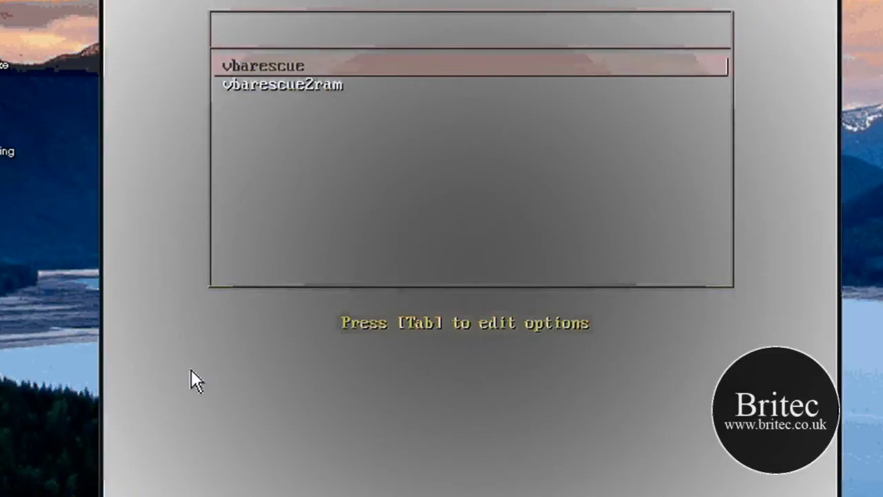
key("Return")
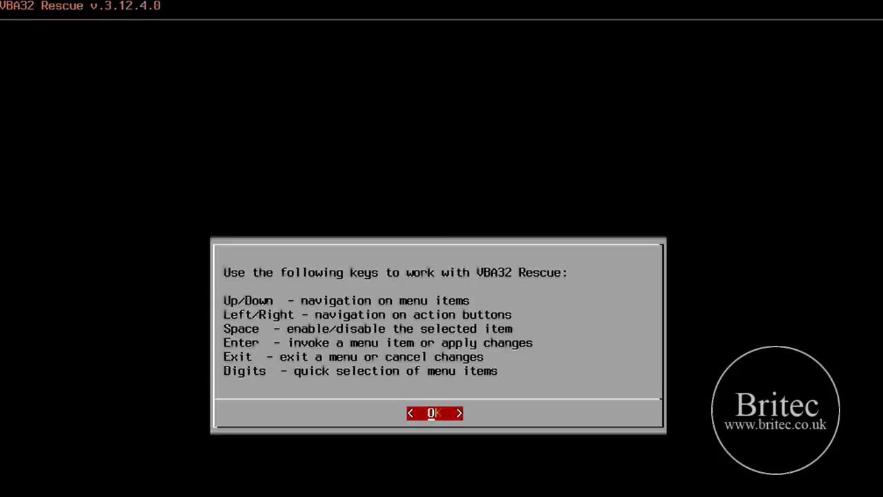
Review VBA32 scanner settings, keeping heuristic analysis at Maximum, then leave settings to start the scan.
key("Return")
key("Return")
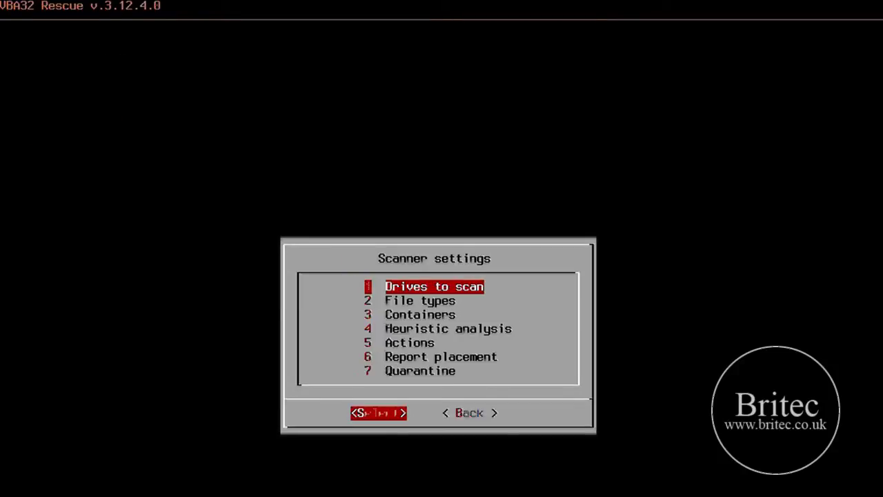
key("Down")
key("Down")
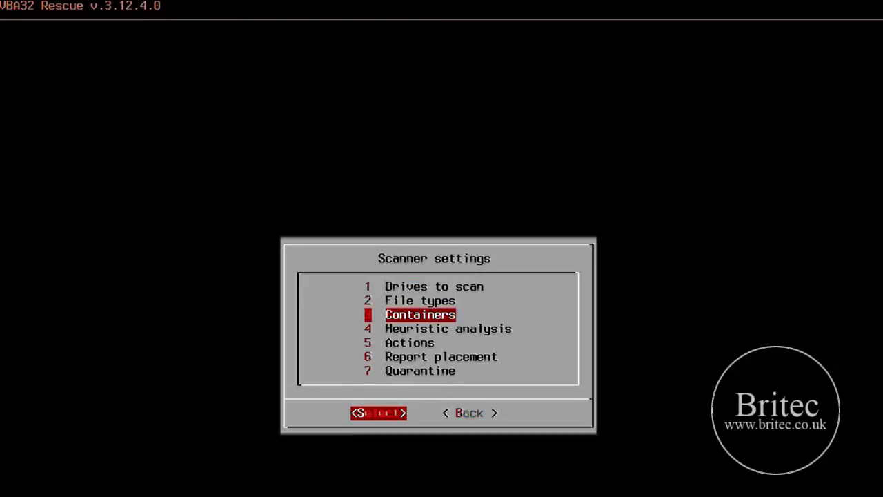
key("Down")
key("Return")
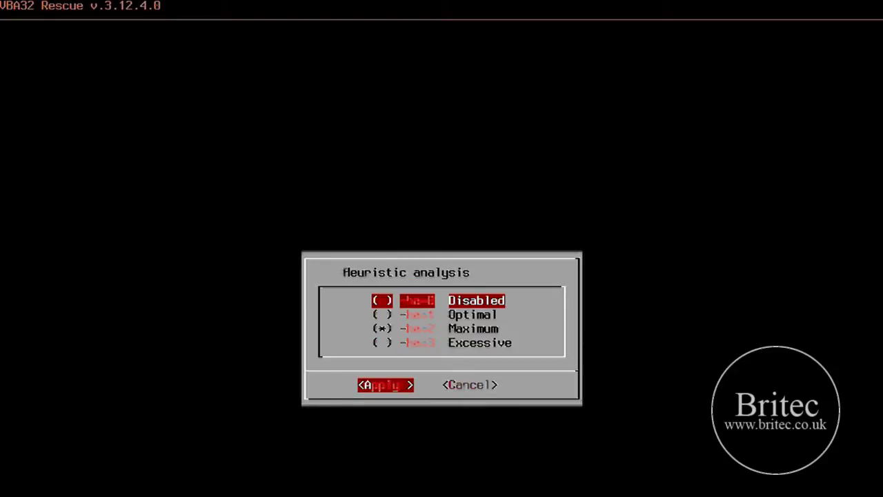
key("Return")
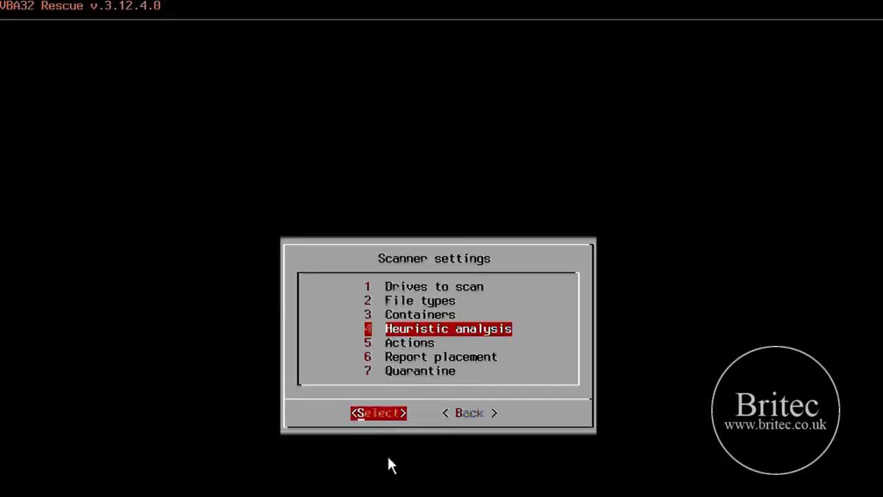
key("Up")
key("Up")
key("Up")
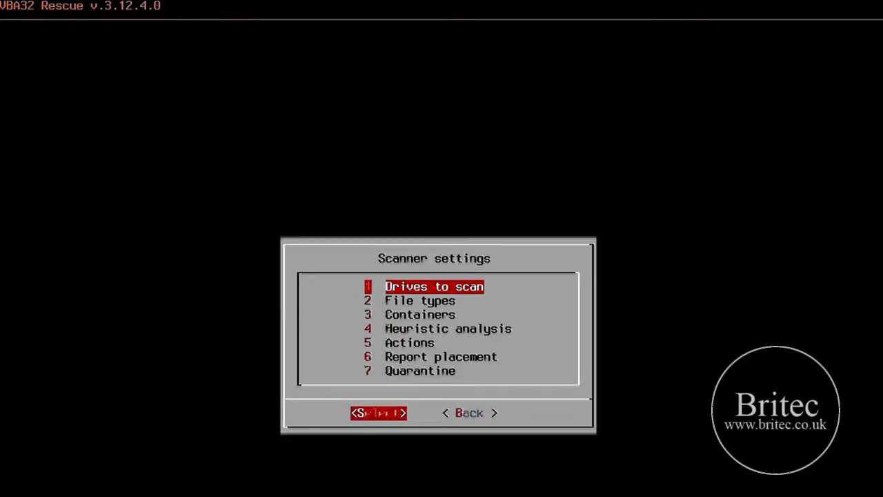
key("Tab")
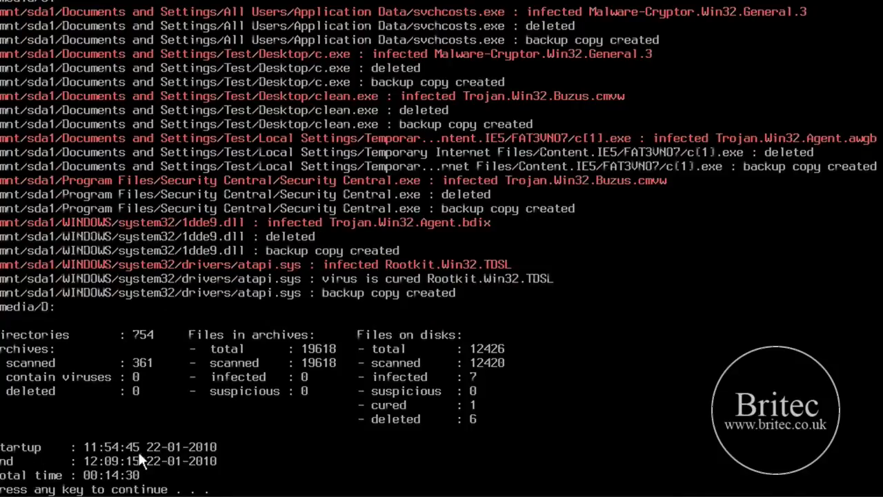
Leave the VBA32 scan summary and choose action 9 Shutdown to exit the rescue system.
key("Return")
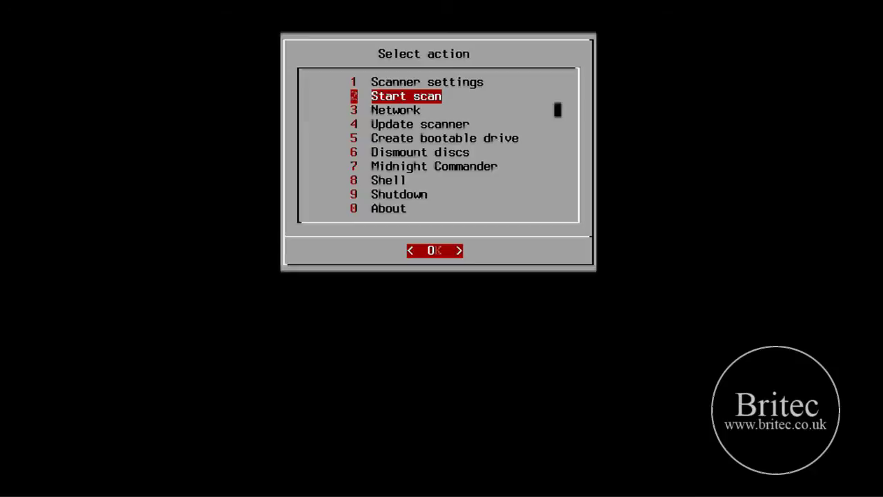
key("Down")
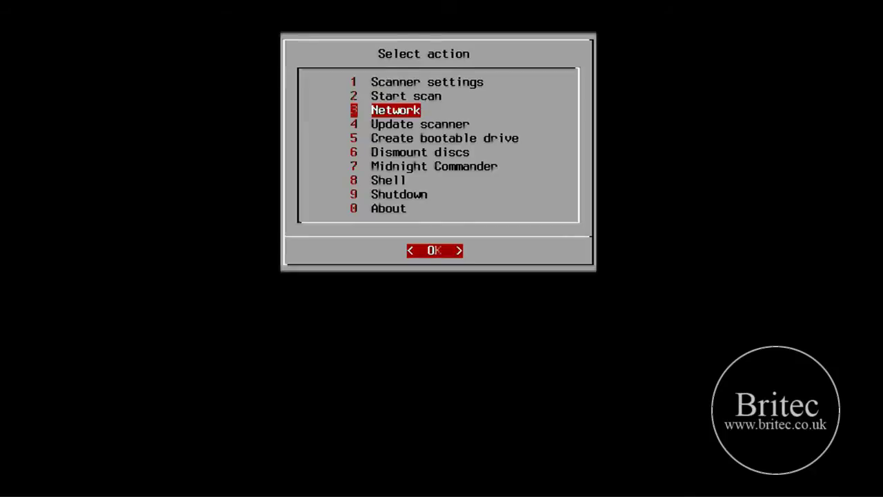
key("9")
key("Return")
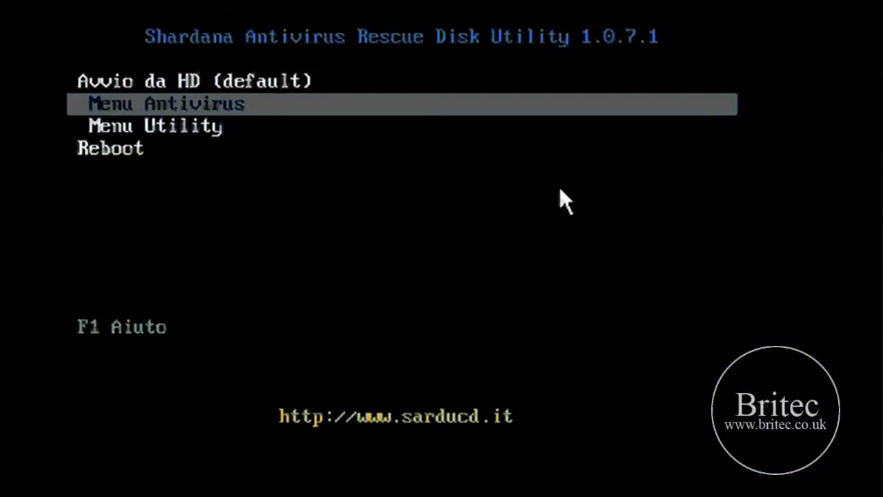
Open SARDU's Menu Antivirus list of rescue disks to start BitDefender Rescue CD.
key("Return")
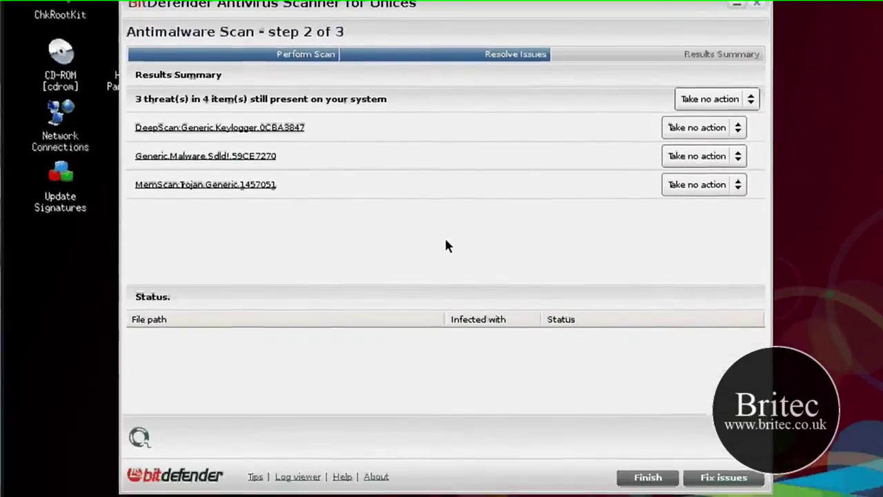
Set all threats to Delete, fix them, and close through the Finish and Done screens.
left_click(735, 101)
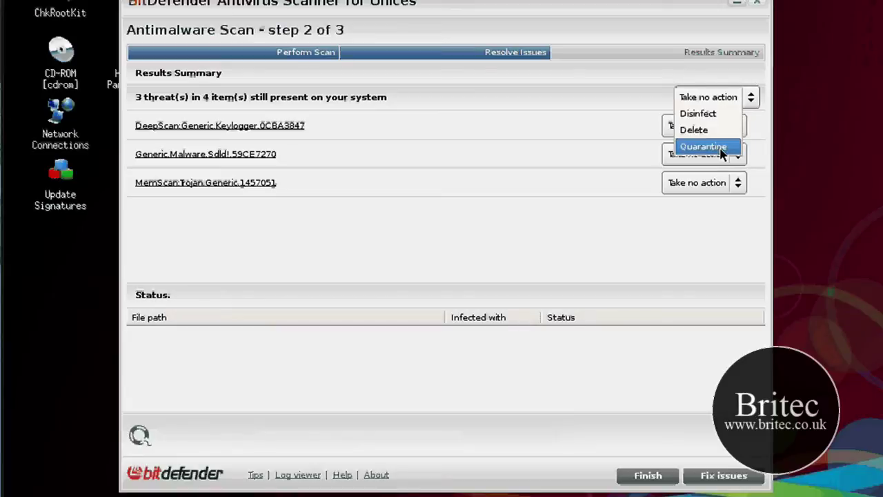
left_click(696, 130)
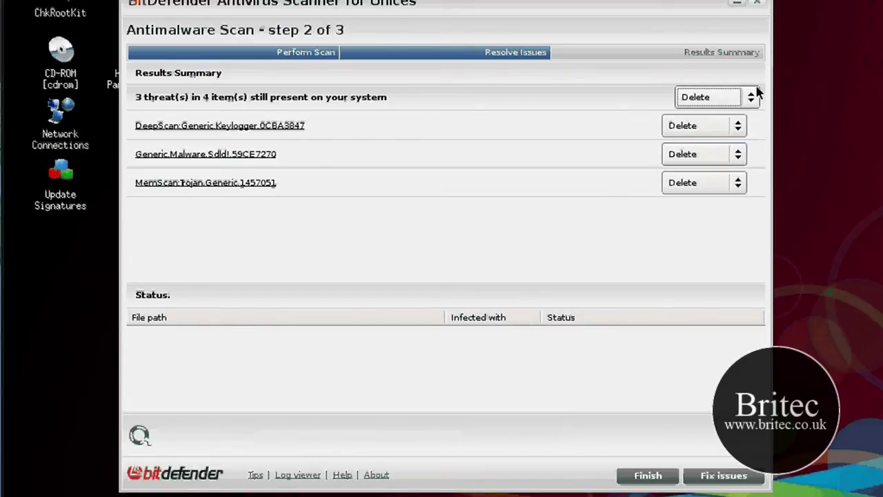
left_click(723, 482)
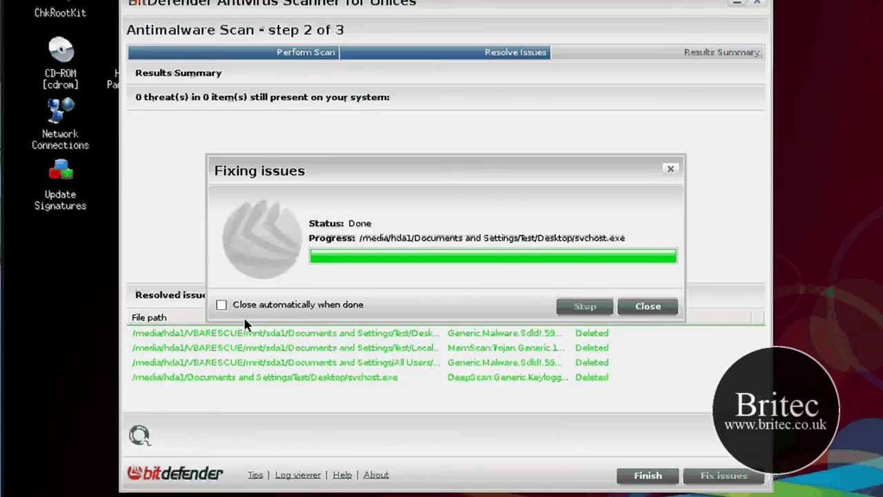
key("Return")
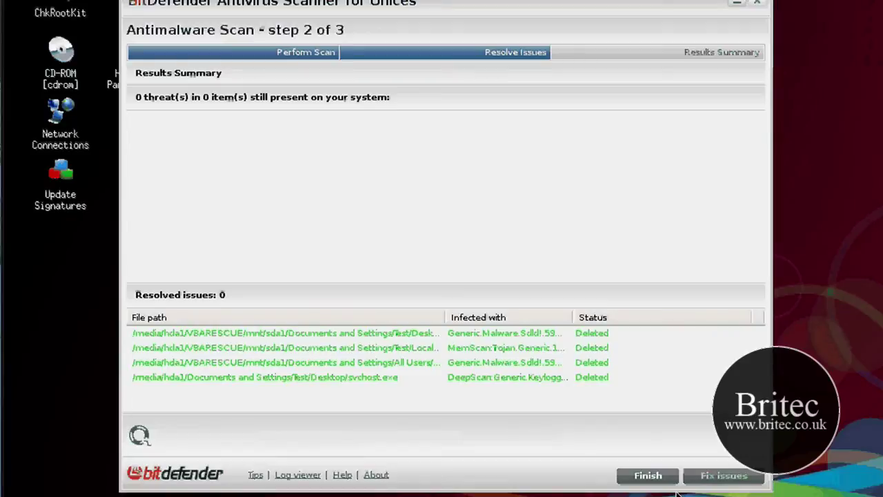
left_click(652, 476)
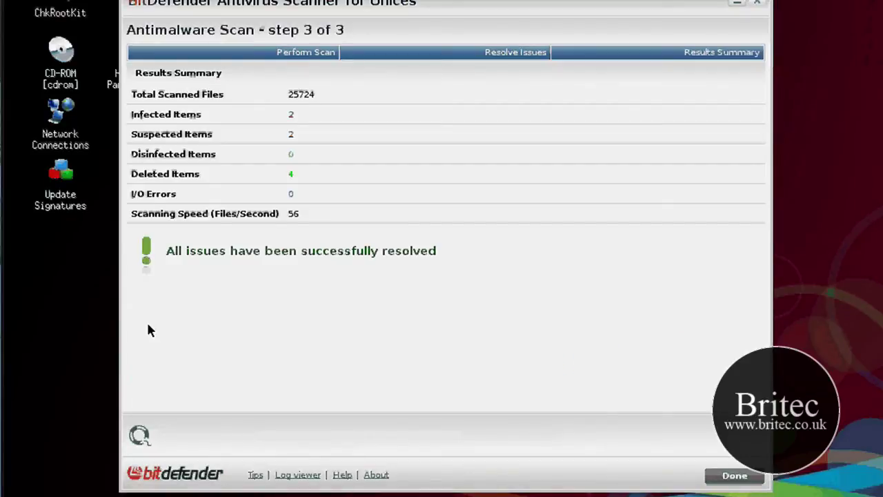
key("Return")
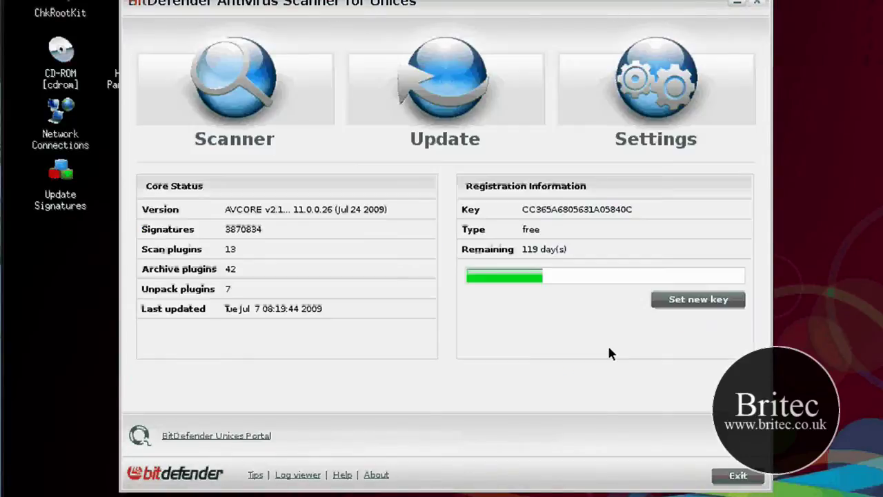
Exit BitDefender, swap the VirtualBox CD/DVD image, dismiss the error, and reset the machine into Windows XP.
left_click(738, 476)
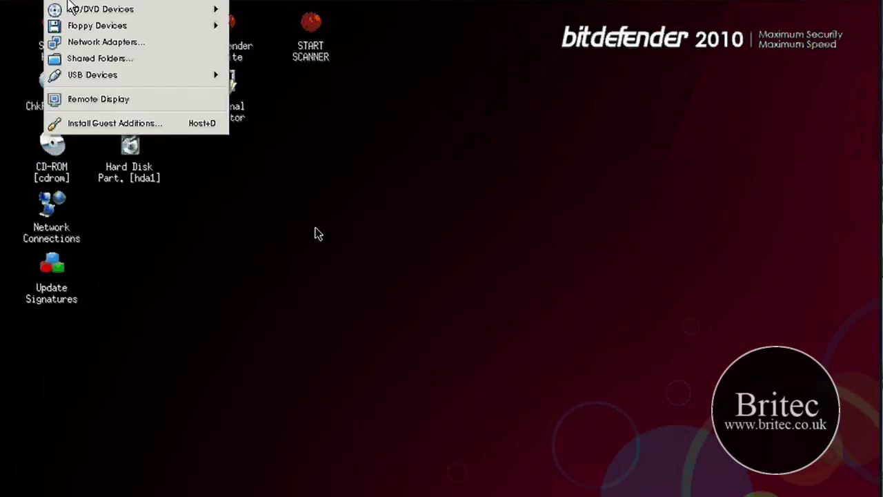
mouse_move(119, 14)
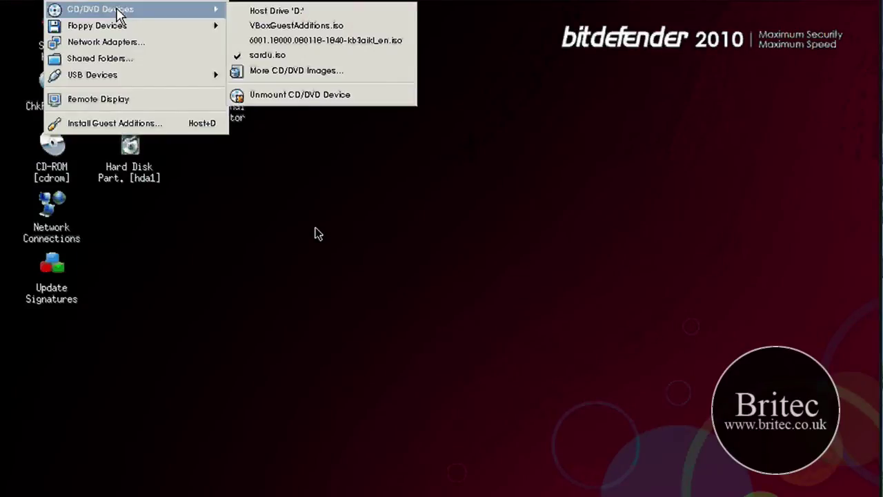
left_click(292, 24)
key("Return")
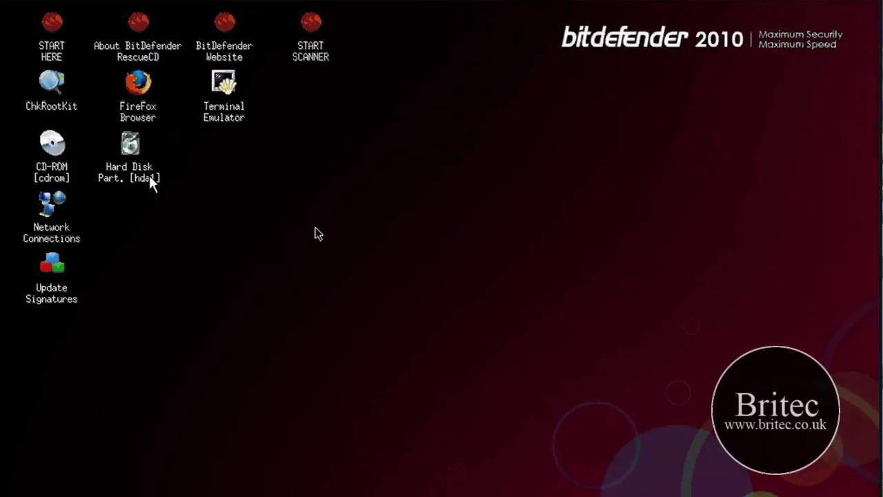
key("ctrl+Home")
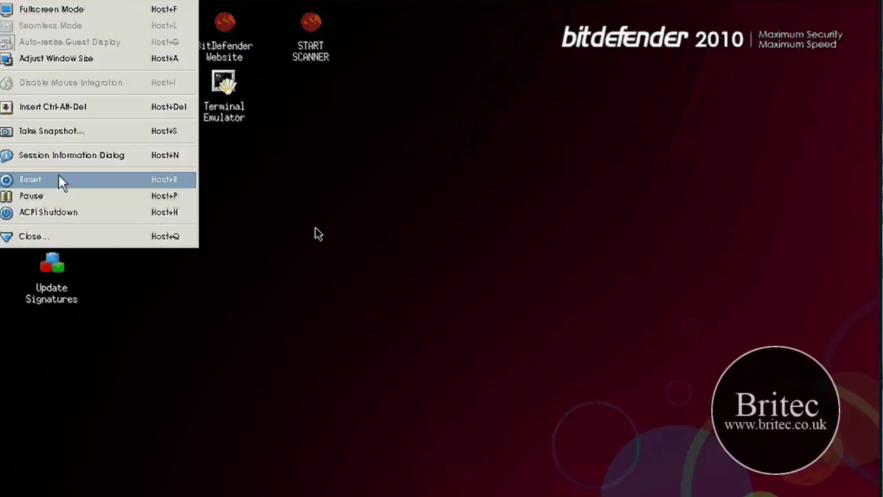
left_click(60, 180)
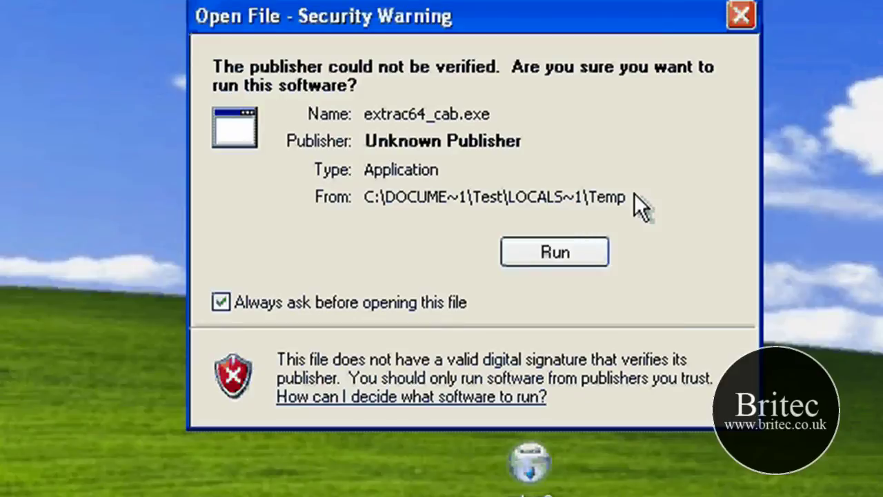
Close the extrac64_cab.exe security warning without running the file.
left_click(743, 13)
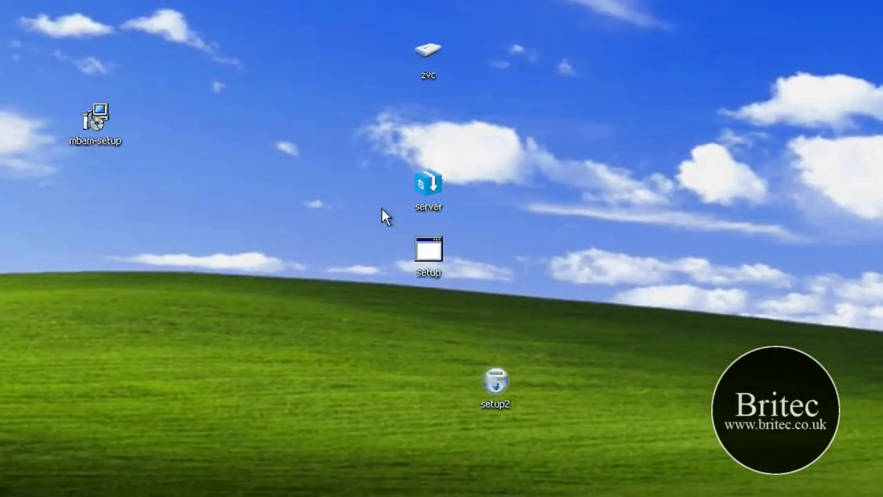
Install Malwarebytes from mbam-setup, accepting the license and keeping the default Start Menu folder.
double_click(94, 120)
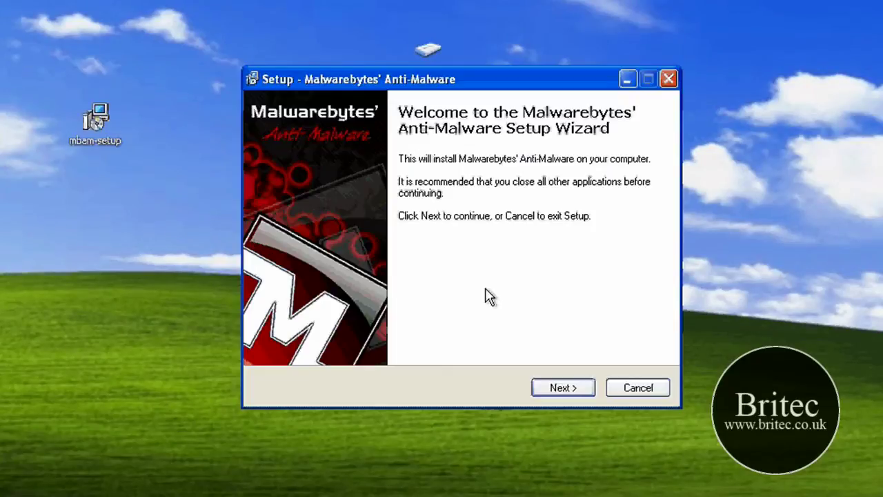
left_click(563, 387)
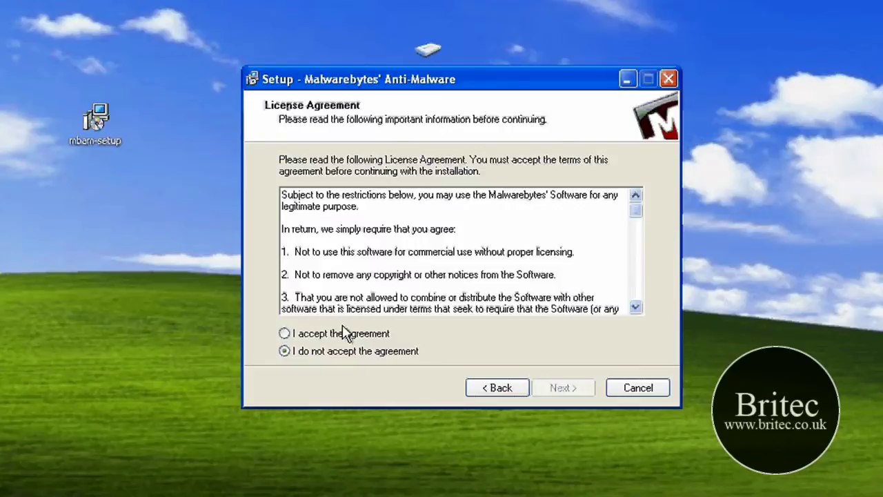
left_click(345, 333)
left_click(550, 391)
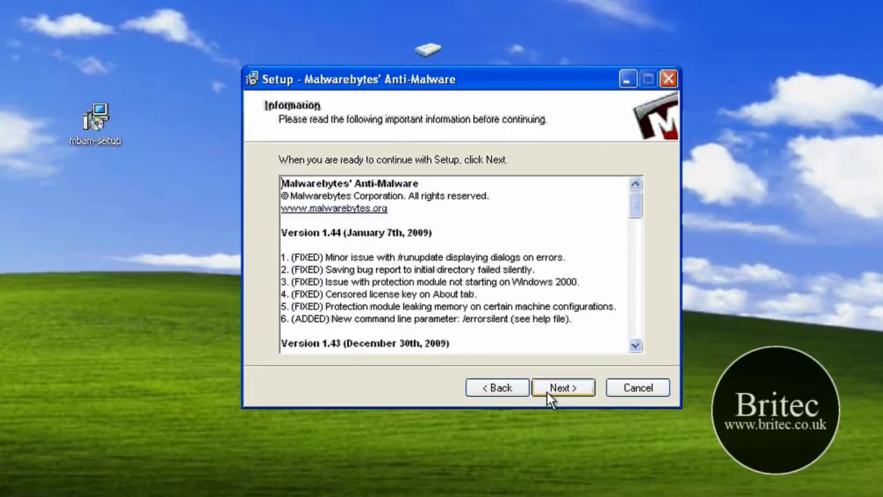
left_click(552, 390)
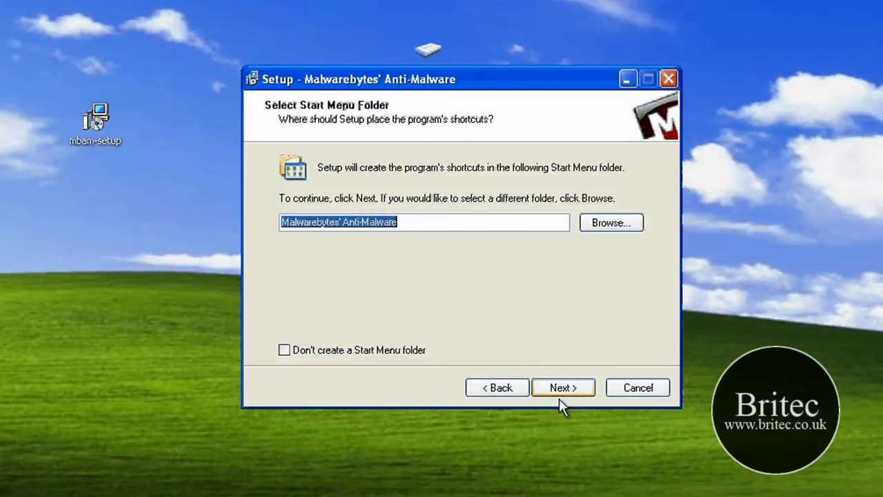
left_click(563, 390)
left_click(563, 388)
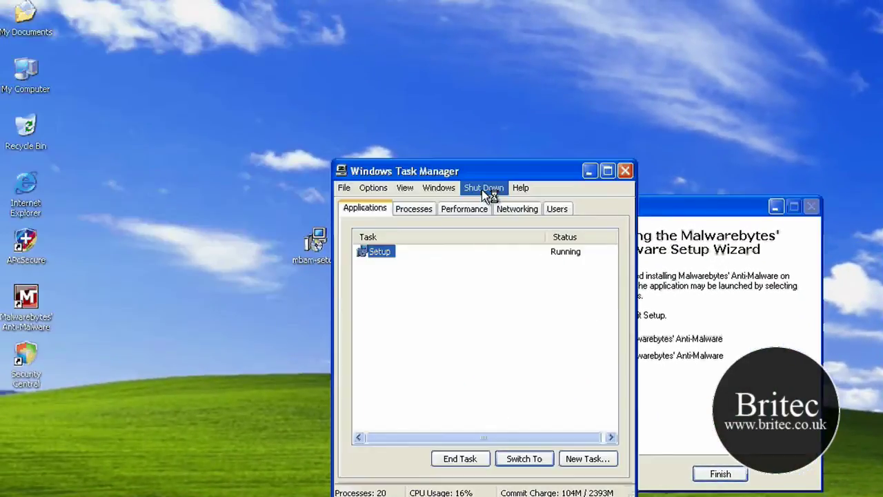
Check Task Manager's running processes and close it, then open and close a Command Prompt.
key("ctrl+Tab")
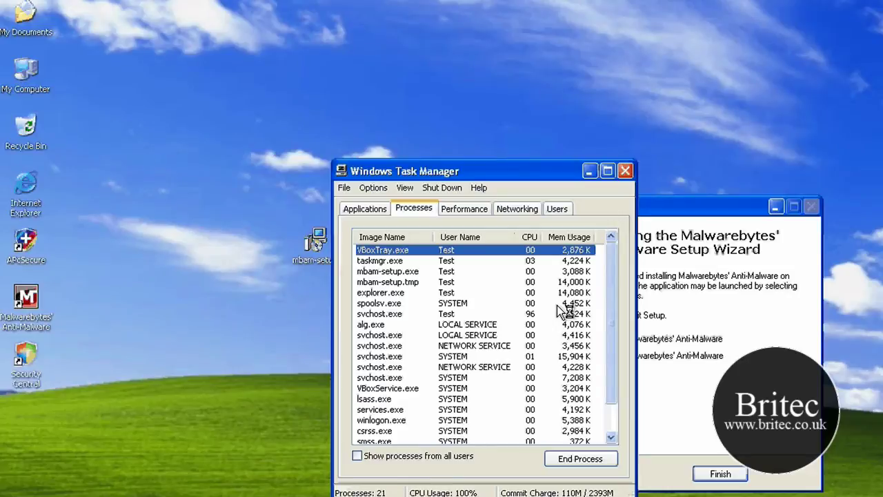
left_click(625, 170)
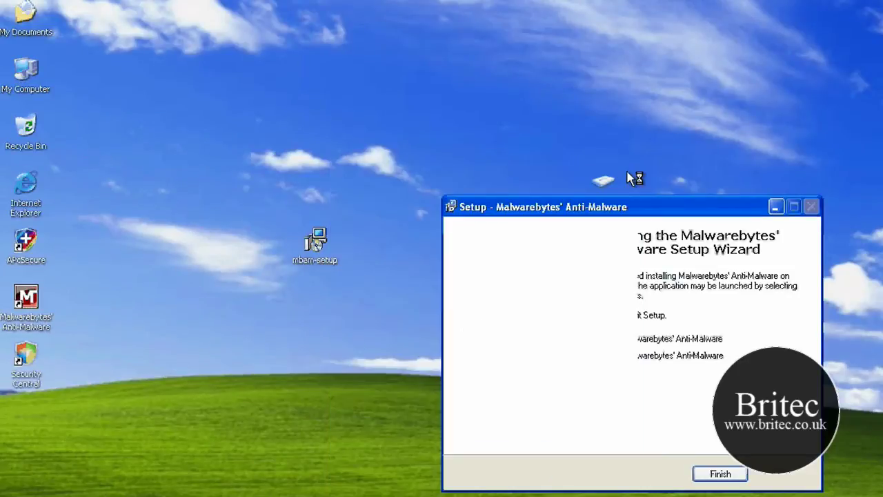
key("super")
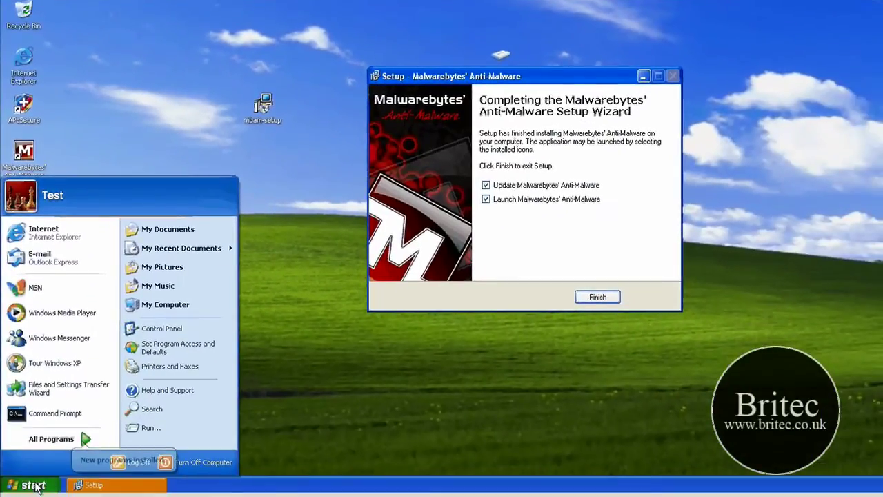
left_click(55, 414)
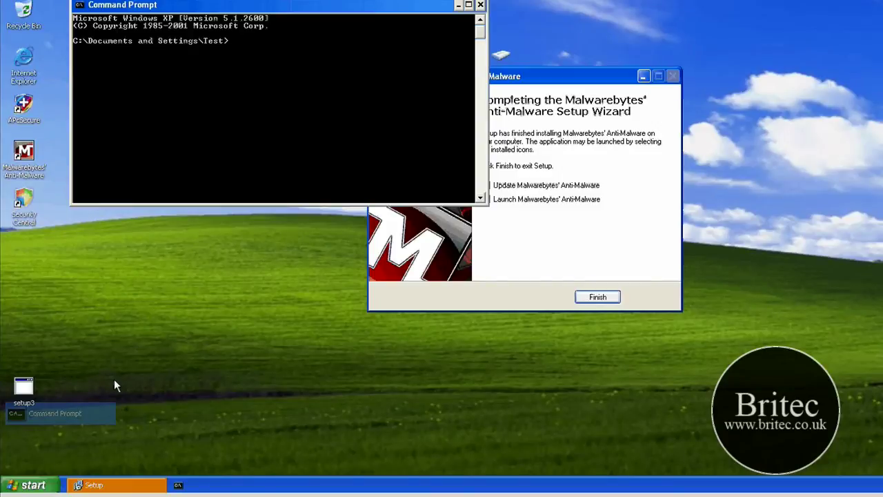
left_click(481, 5)
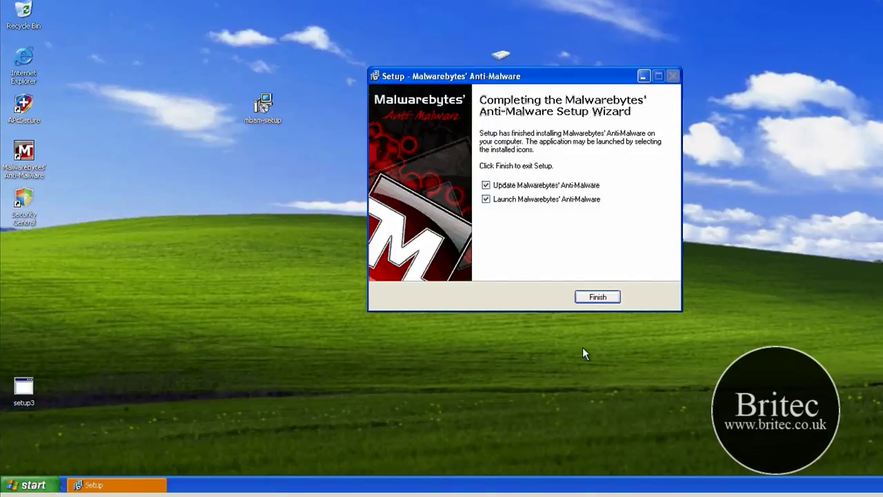
left_click_drag(535, 80, 545, 92)
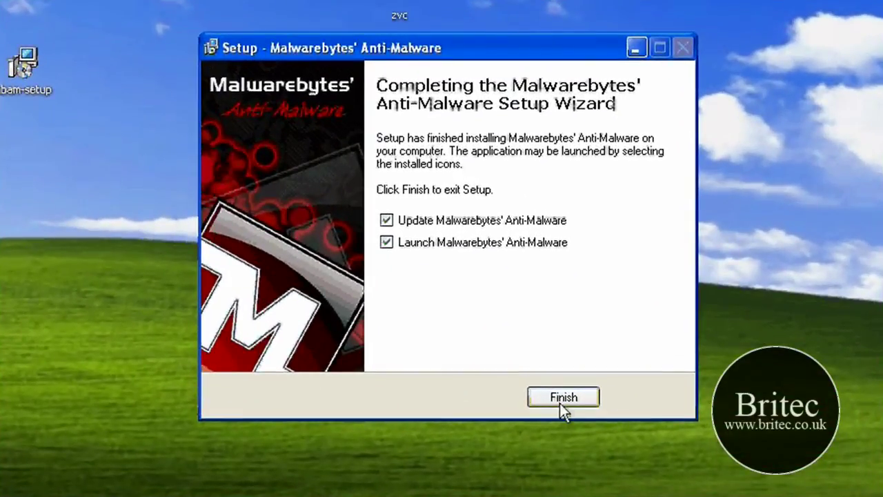
Finish the Malwarebytes installer and run a quick scan, which finds 54 infected objects.
left_click(560, 405)
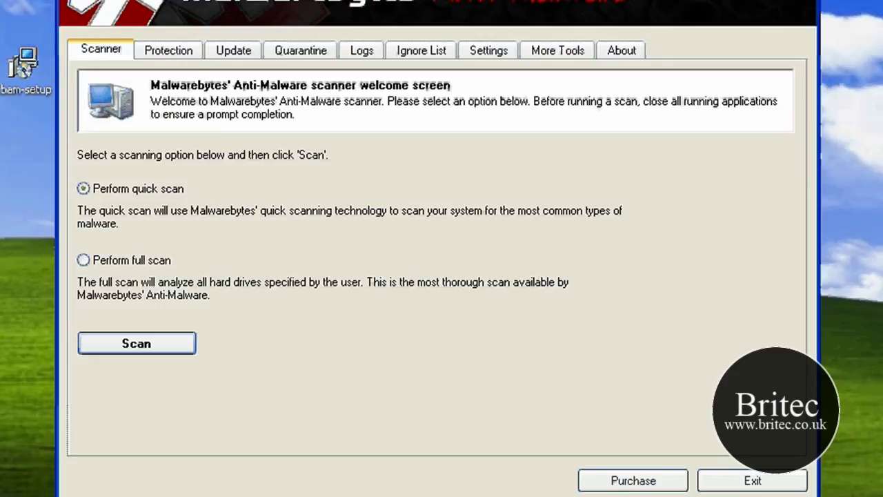
left_click(171, 352)
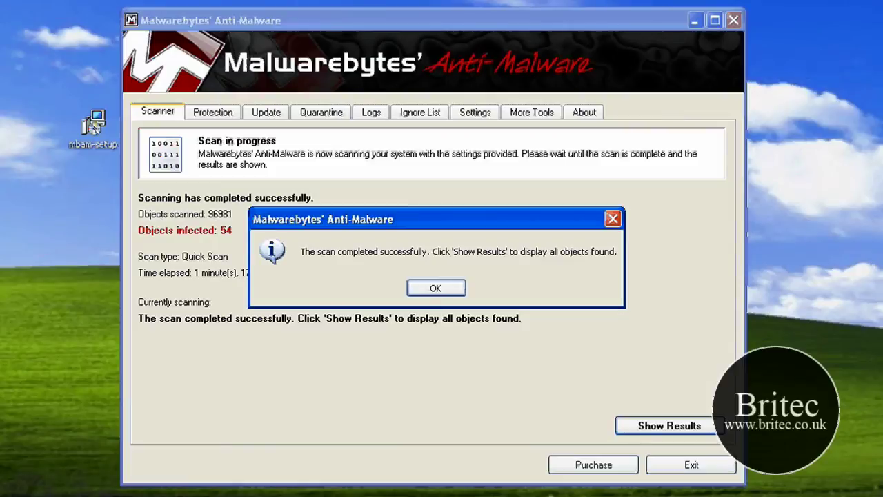
Show the quick-scan results, review the detected items, and remove all selected infections.
key("Return")
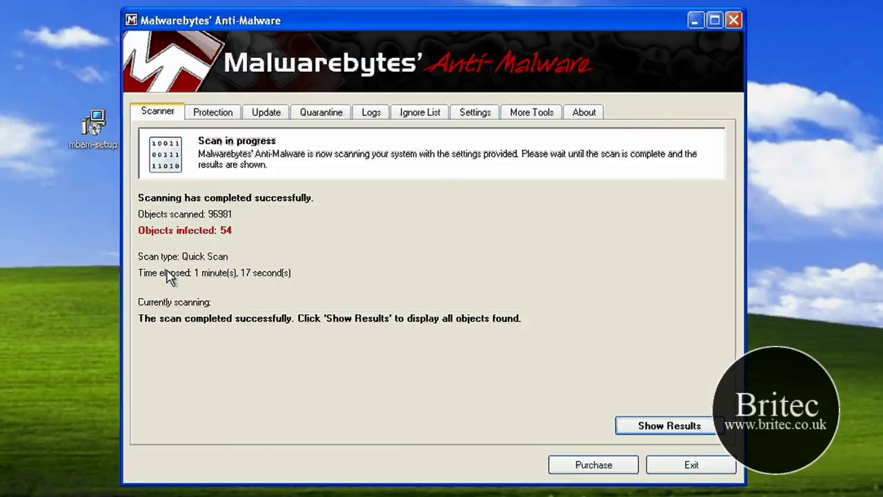
left_click(653, 428)
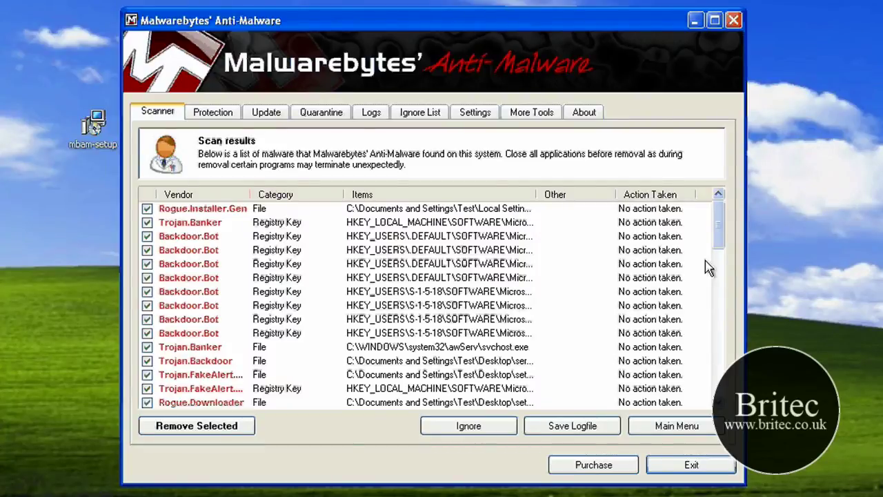
scroll(714, 262, "down", 3)
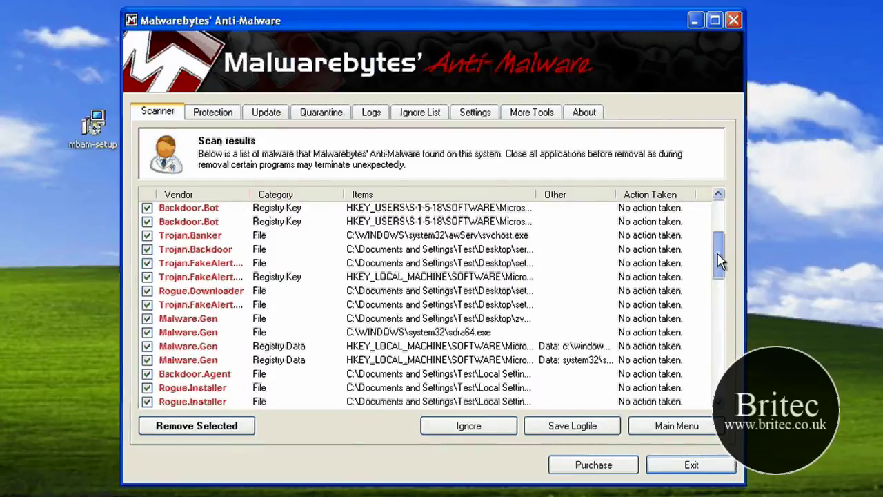
scroll(717, 261, "down", 1)
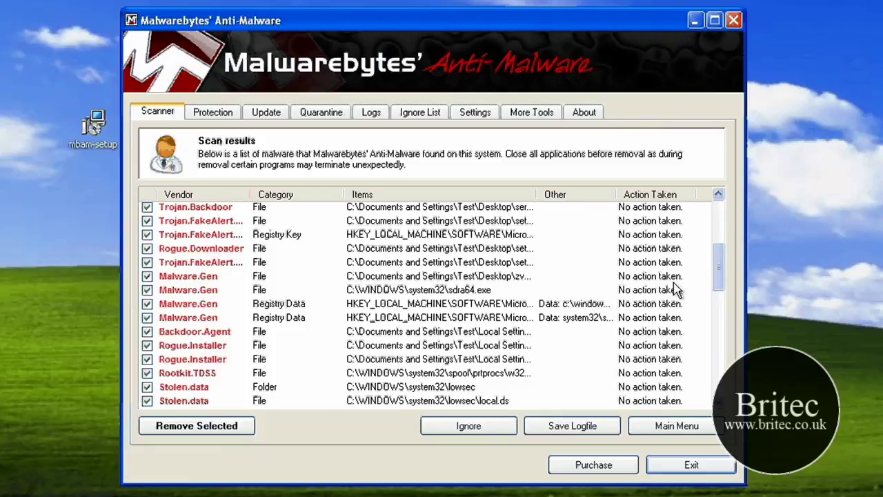
left_click(723, 320)
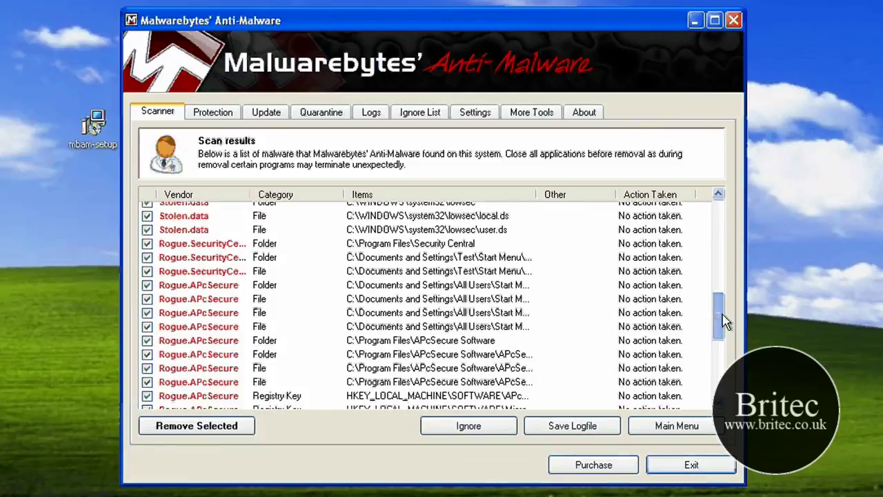
left_click(723, 355)
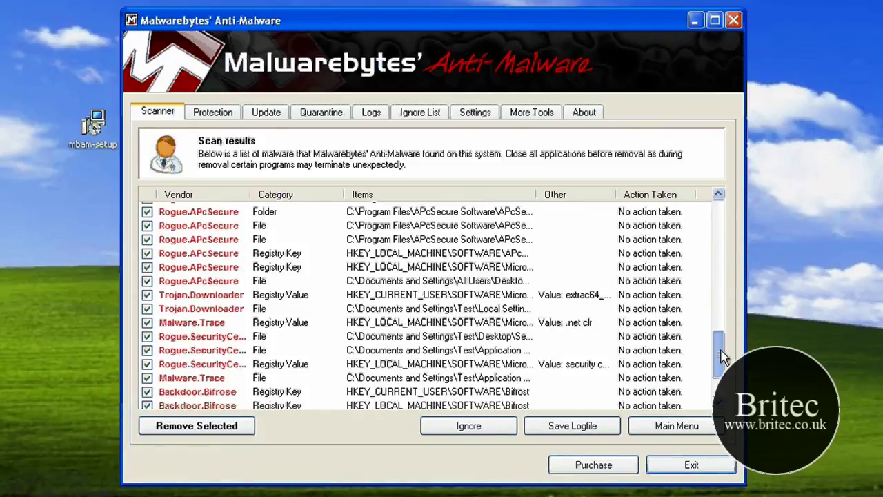
scroll(723, 355, "down", 2)
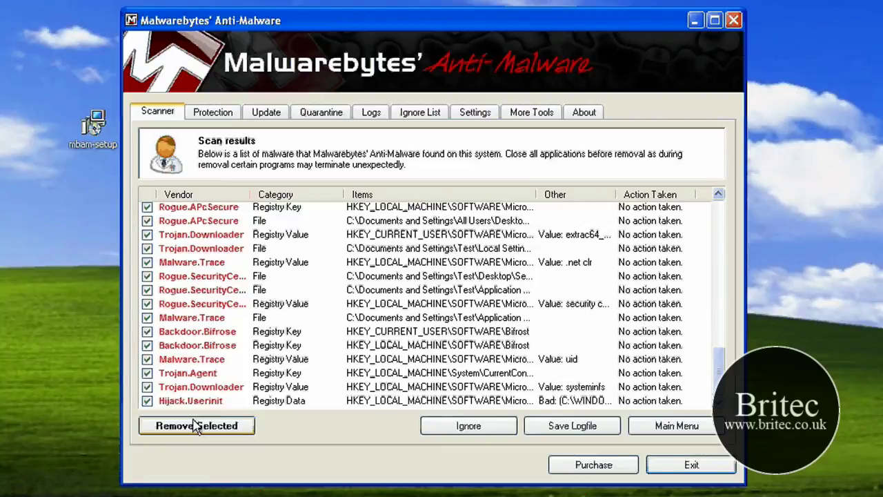
left_click(211, 433)
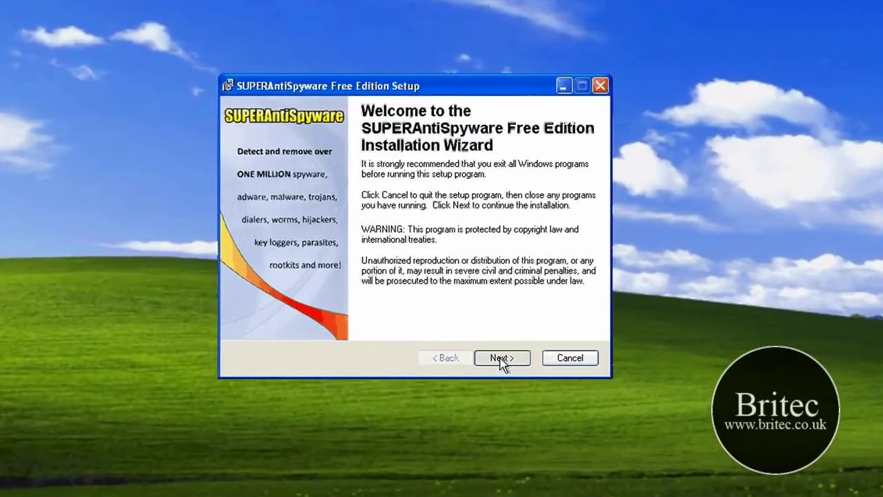
Install SUPERAntiSpyware Free Edition to the default folder, confirm the language, and update definitions.
left_click(501, 358)
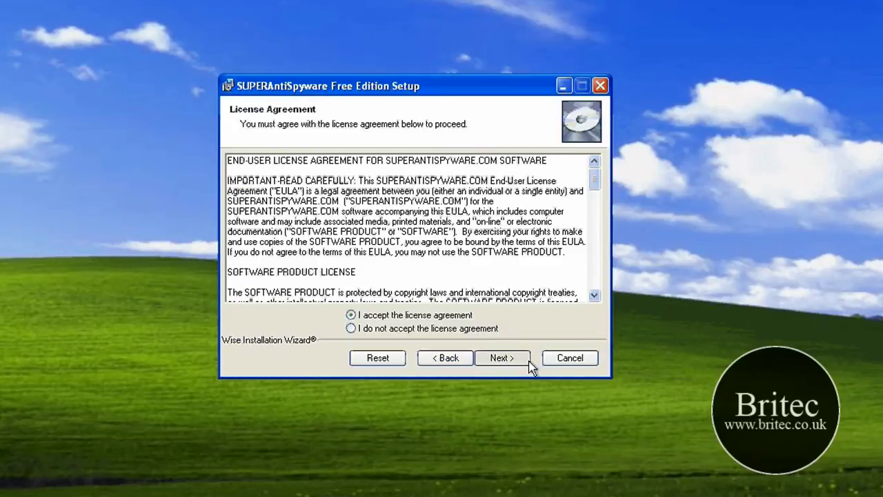
left_click(509, 366)
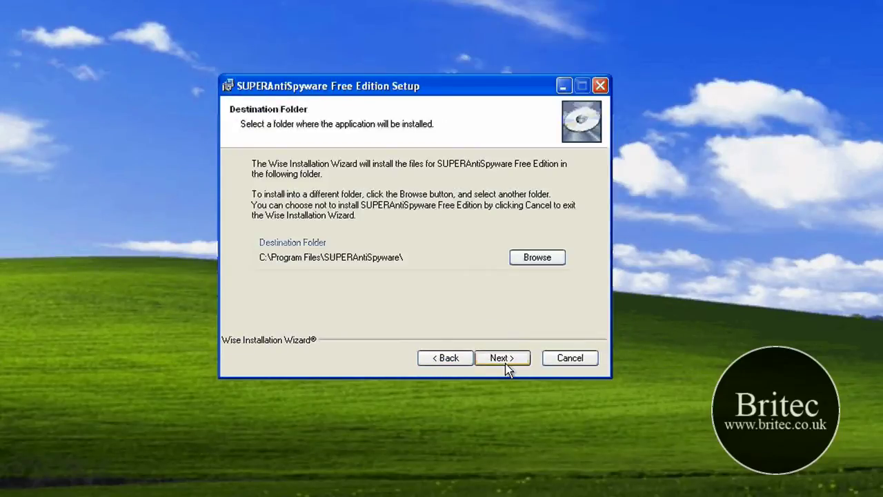
left_click(505, 366)
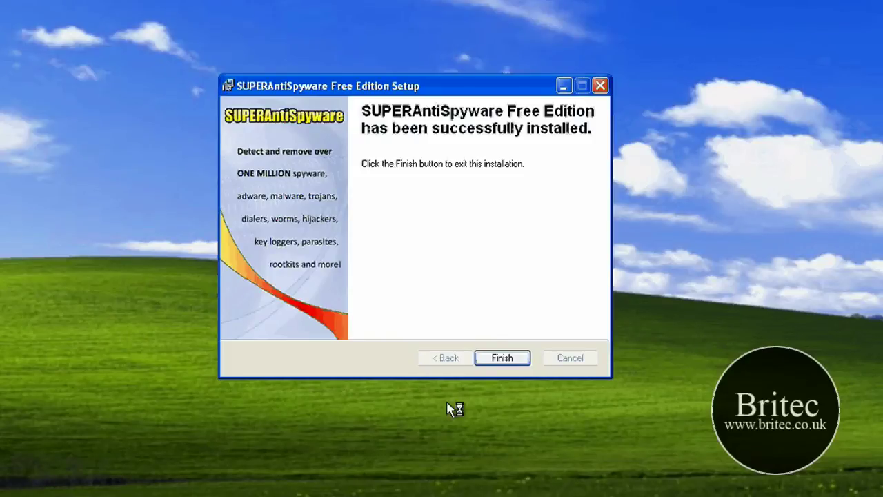
left_click(502, 357)
left_click(506, 277)
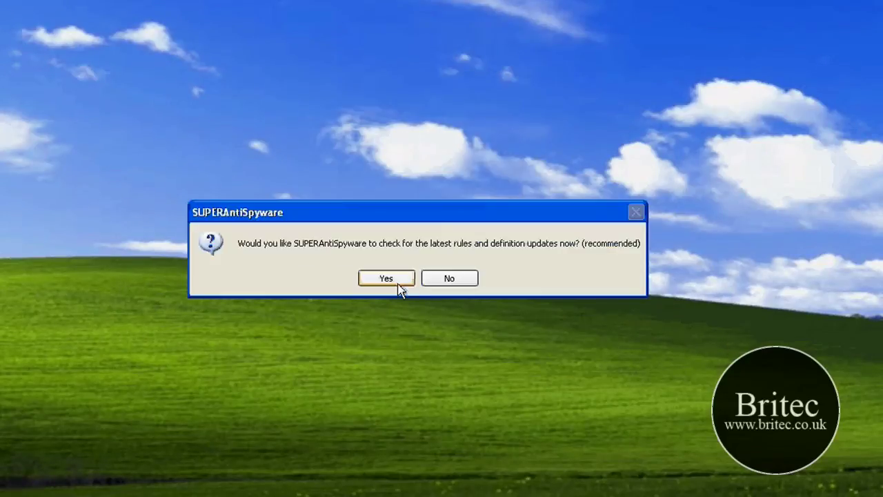
left_click(387, 279)
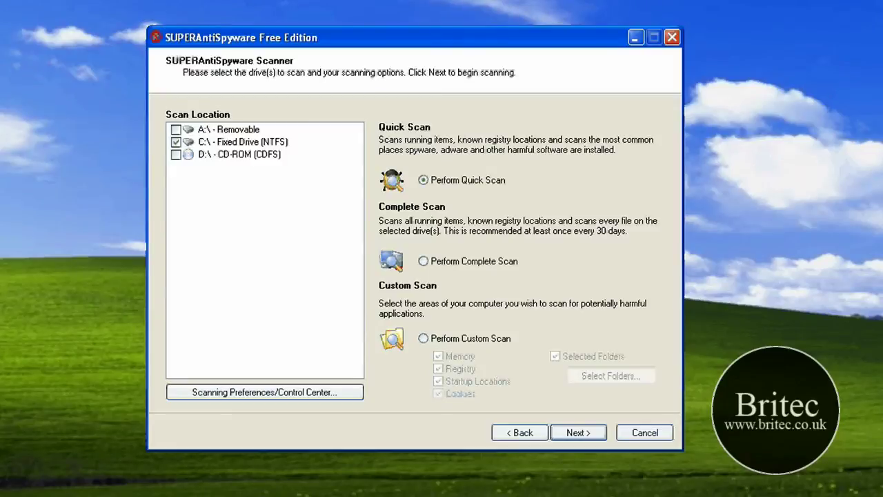
Quick-scan drive C: and quarantine the 8 detected threats, declining the reboot.
left_click(578, 433)
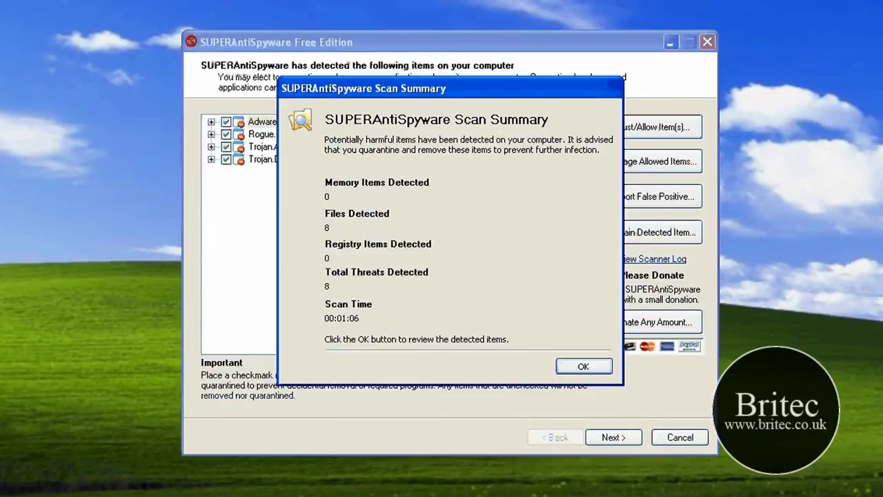
left_click(590, 372)
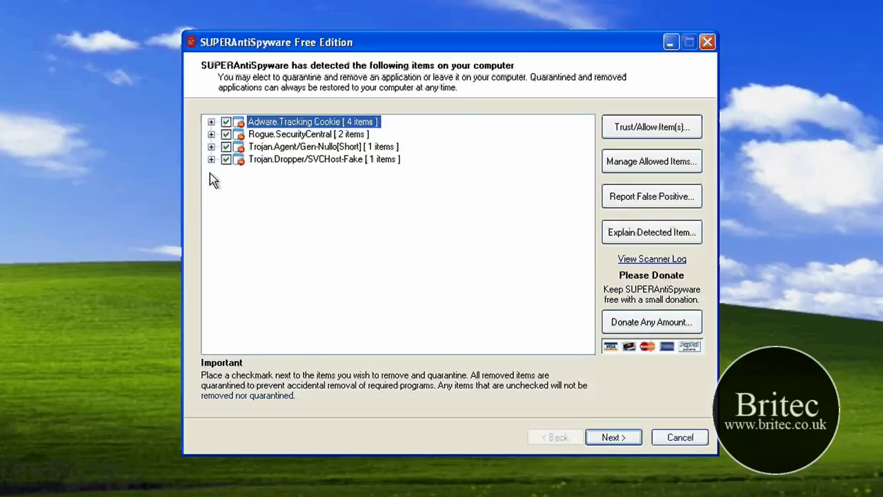
left_click(616, 441)
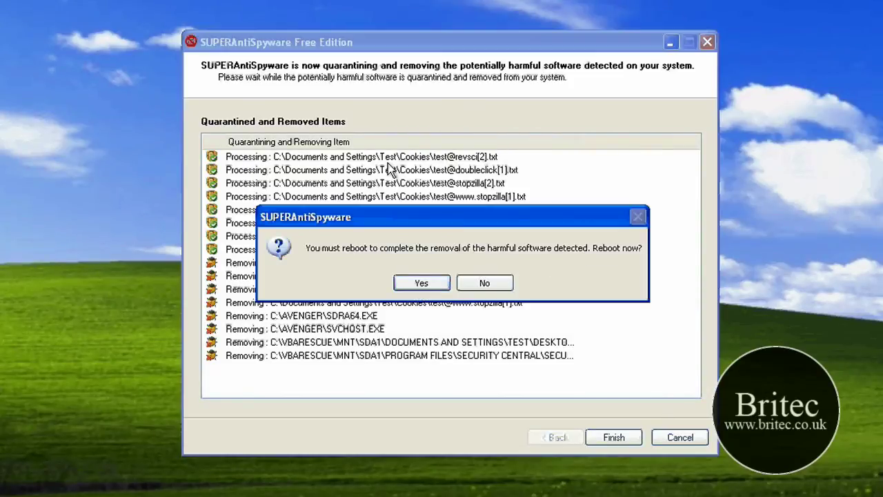
left_click(484, 284)
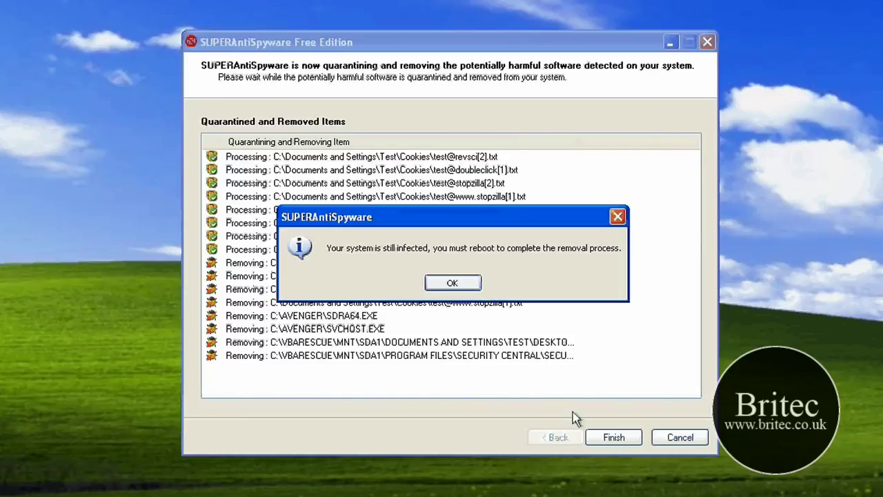
key("Return")
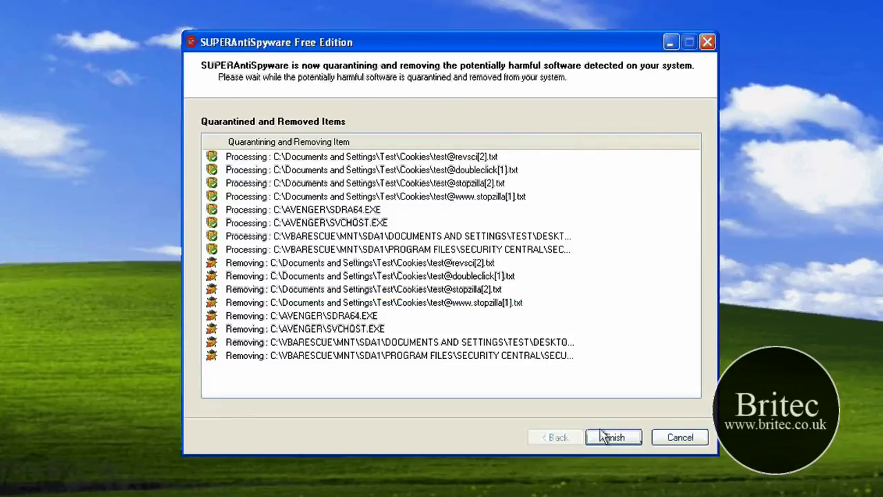
left_click(602, 437)
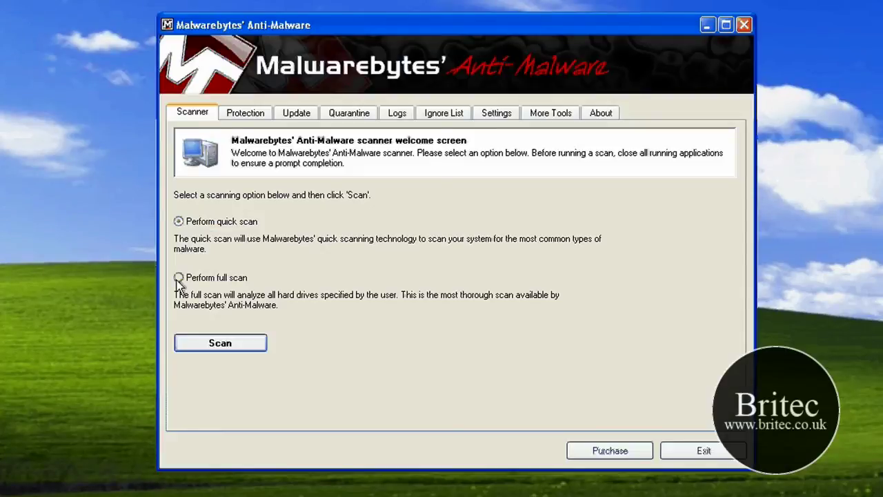
Select 'Perform full scan' on the Malwarebytes Scanner tab and start it.
left_click(179, 280)
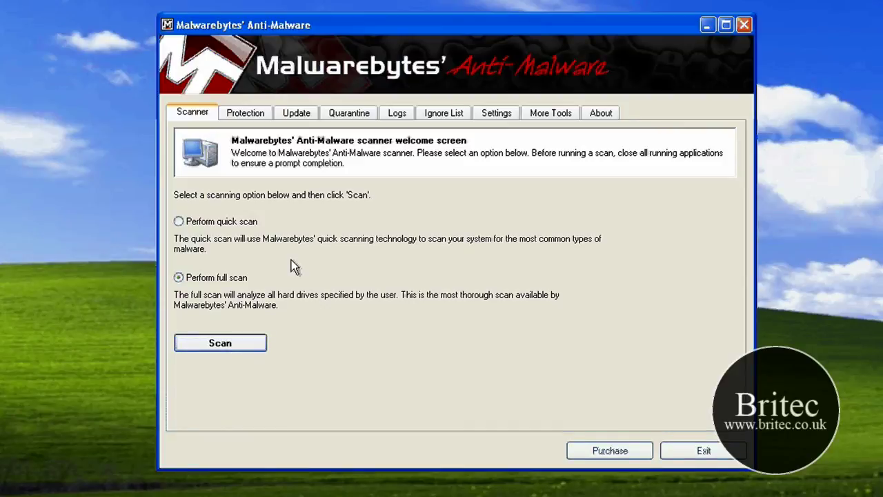
left_click(221, 344)
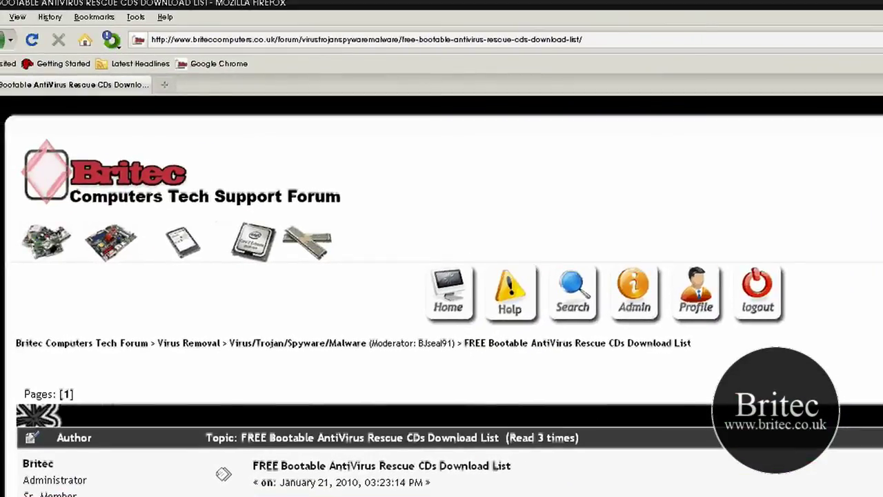
scroll(441, 296, "down", 2)
scroll(528, 404, "down", 1)
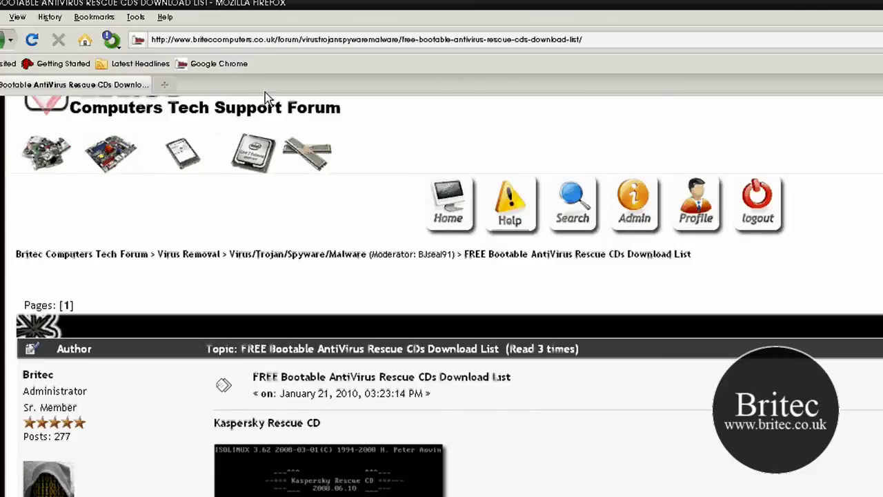
scroll(364, 286, "up", 2)
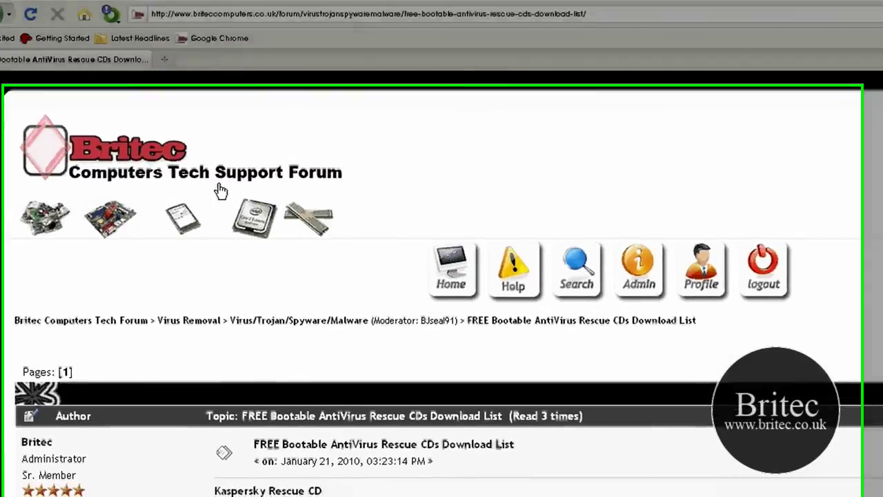
scroll(442, 276, "down", 8)
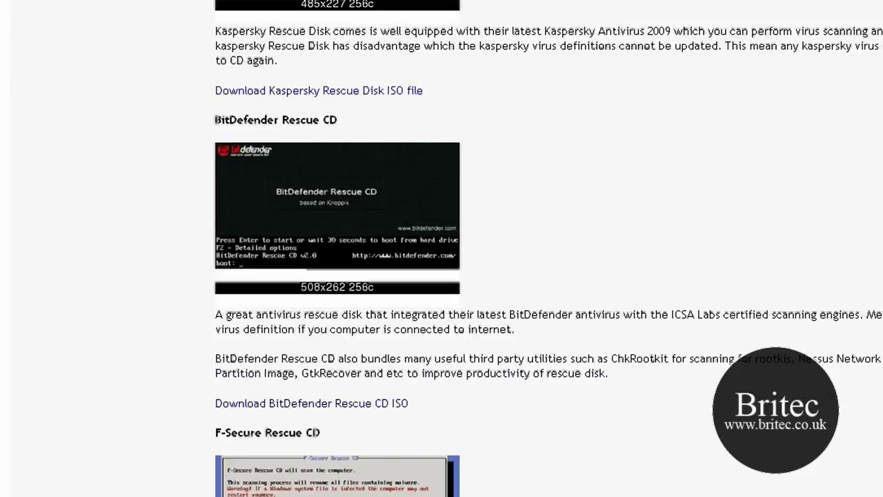
scroll(441, 276, "down", 4)
scroll(441, 249, "down", 6)
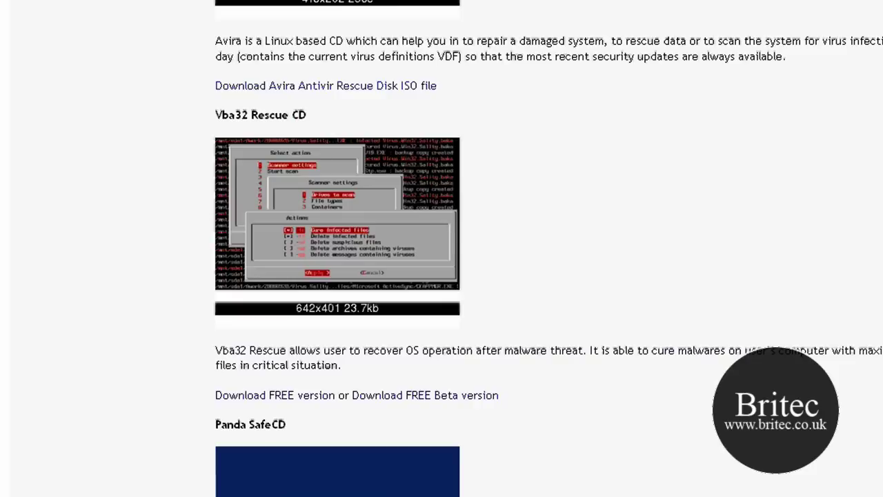
scroll(442, 248, "down", 12)
scroll(442, 248, "up", 20)
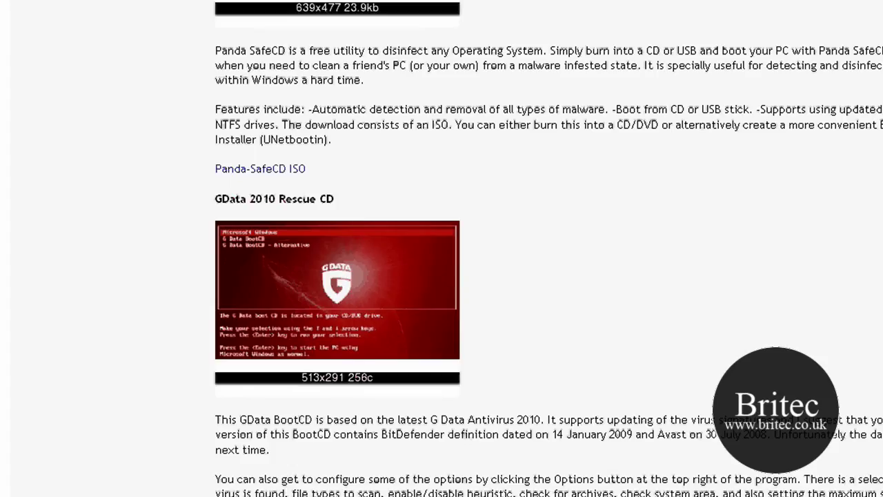
scroll(442, 249, "up", 5)
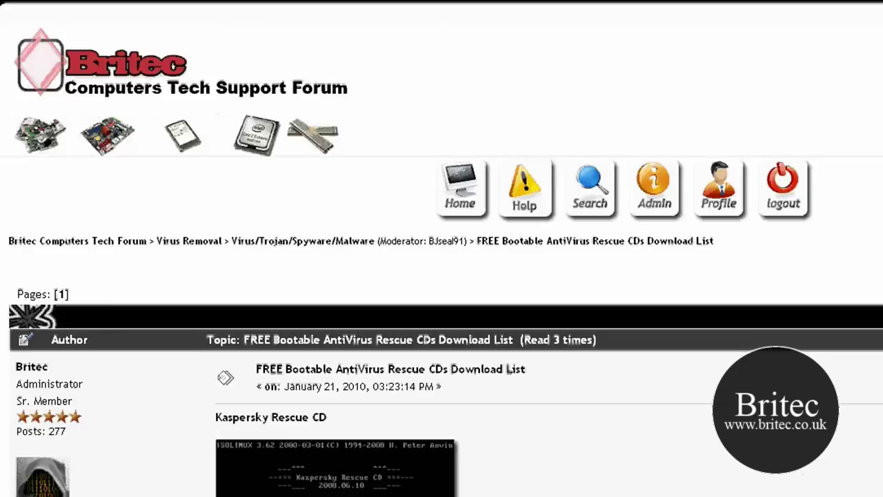